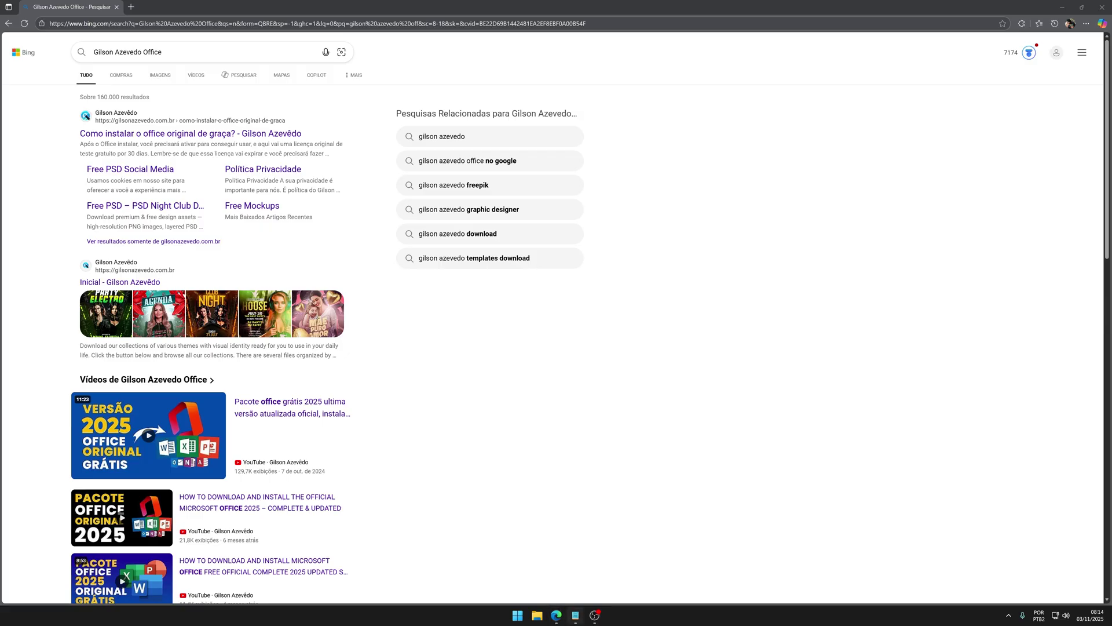
Search Bing for 'office customisation tool' from the notes and open the Microsoft 365 Apps admin center result
{"action": "left_click", "coordinate": [575, 615]}
{"action": "left_click_drag", "start_coordinate": [87, 134], "coordinate": [173, 134]}
{"action": "key", "text": "ctrl+c"}
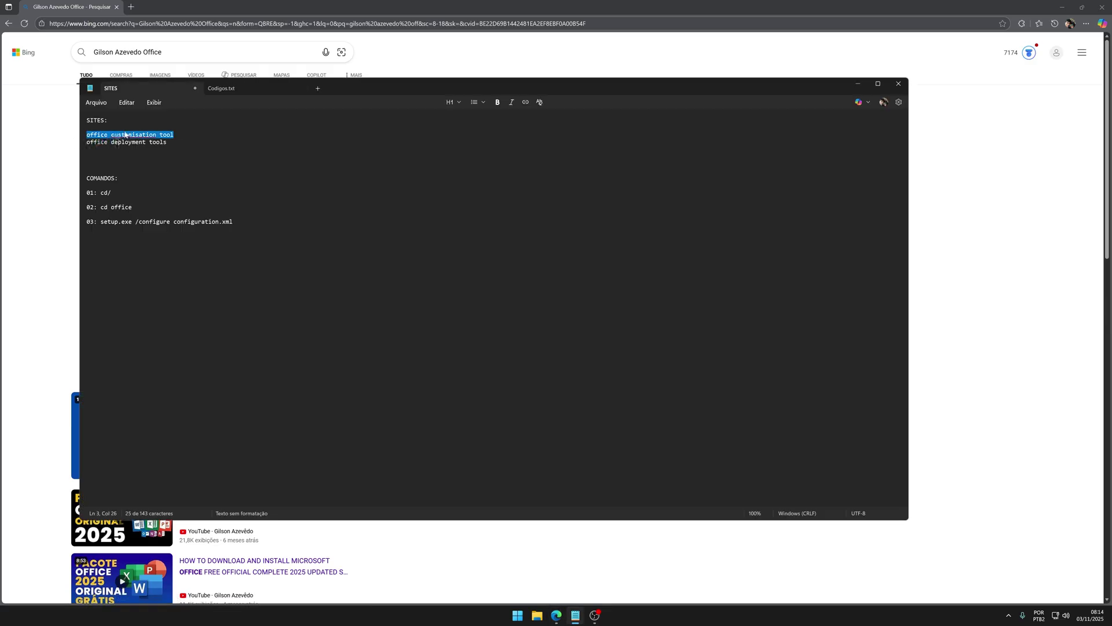
{"action": "key", "text": "alt+Tab"}
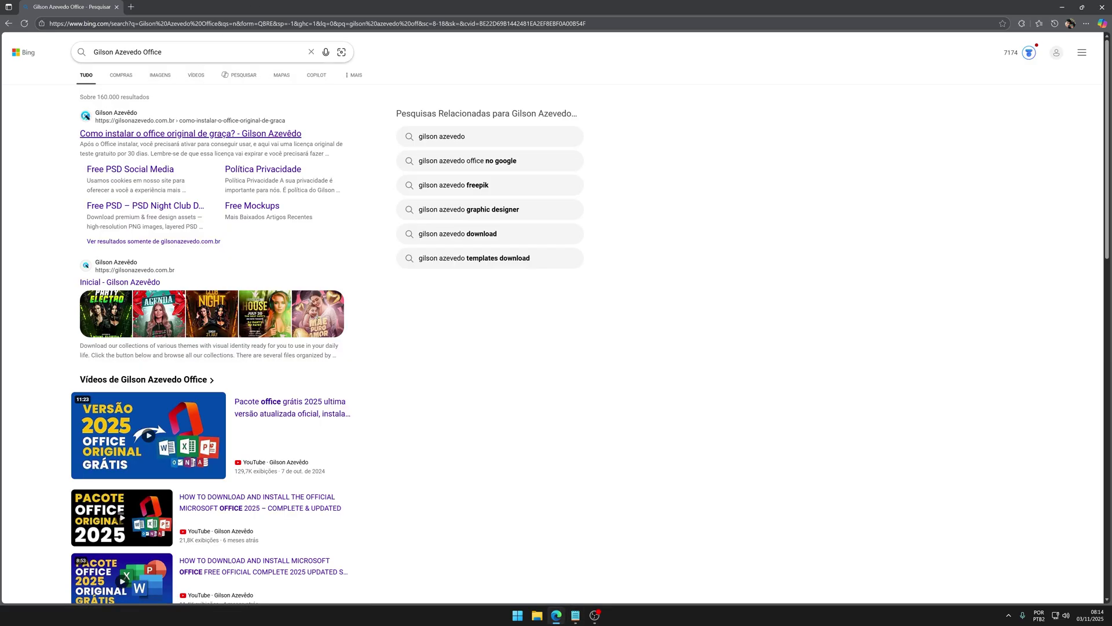
{"action": "key", "text": "ctrl+v"}
{"action": "key", "text": "Return"}
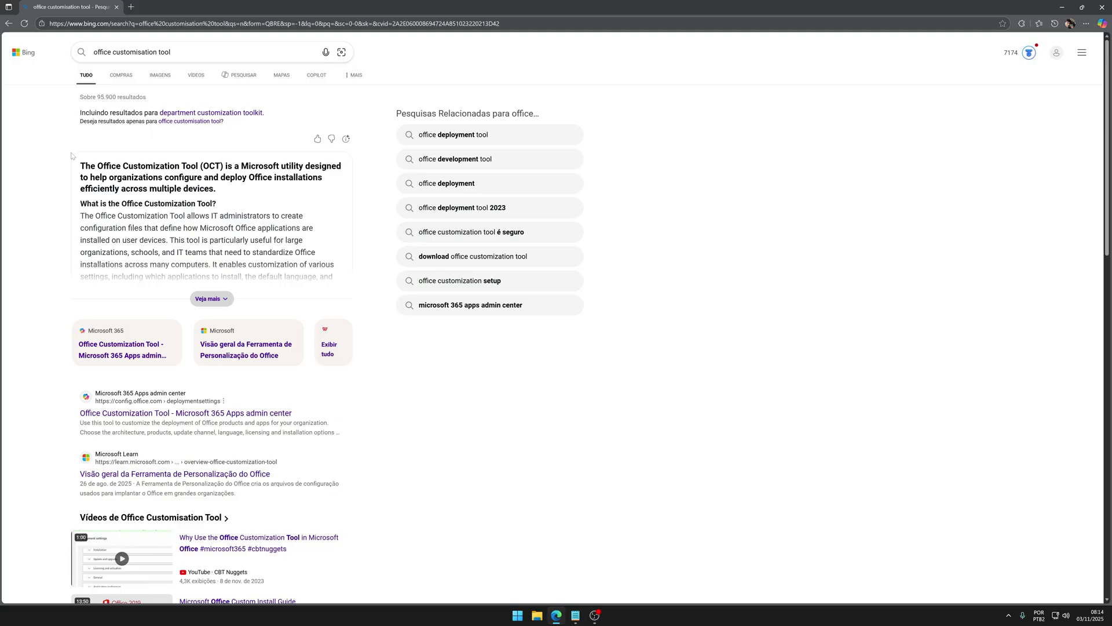
{"action": "scroll", "coordinate": [31, 284], "scroll_direction": "down", "scroll_amount": 2}
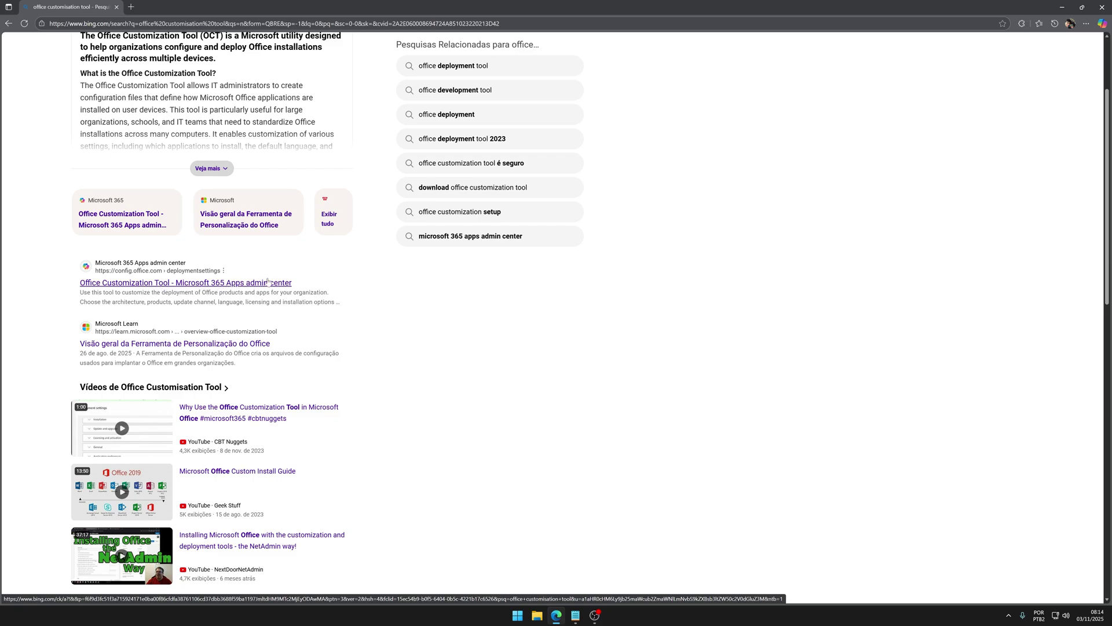
{"action": "left_click", "coordinate": [216, 282]}
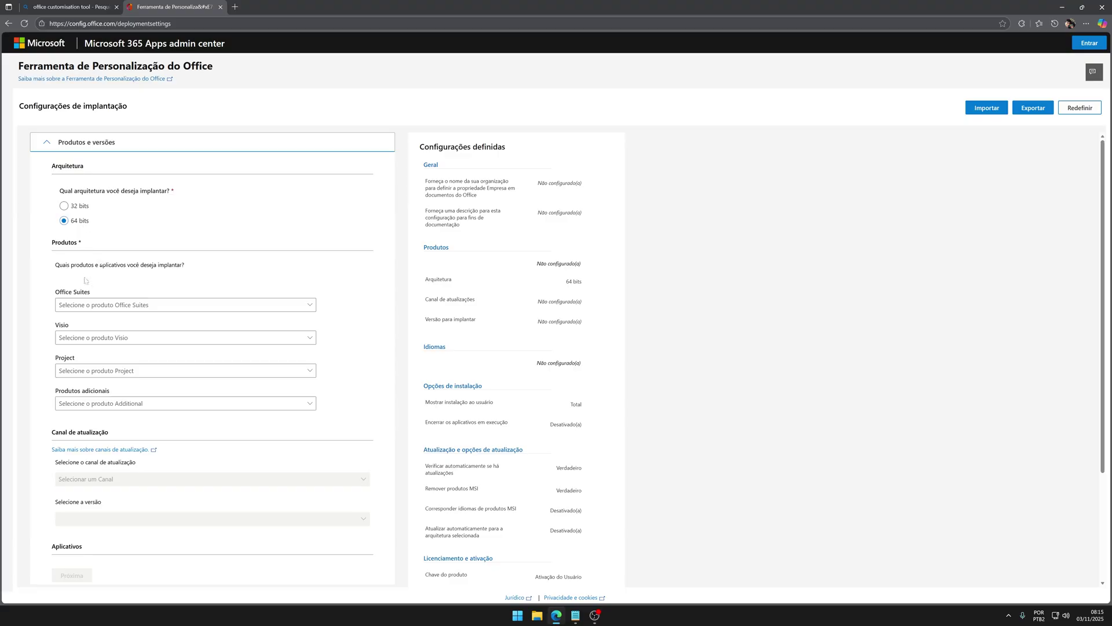
Choose 'Aplicativos do Microsoft 365 para empresas' as the Office suite
{"action": "left_click", "coordinate": [112, 310]}
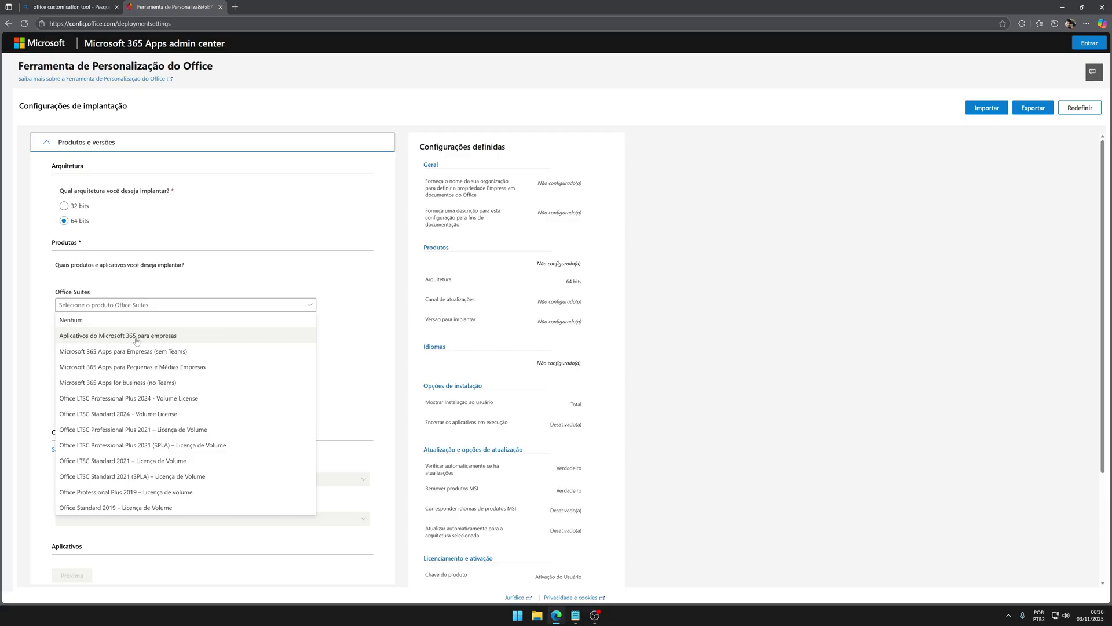
{"action": "left_click", "coordinate": [137, 341]}
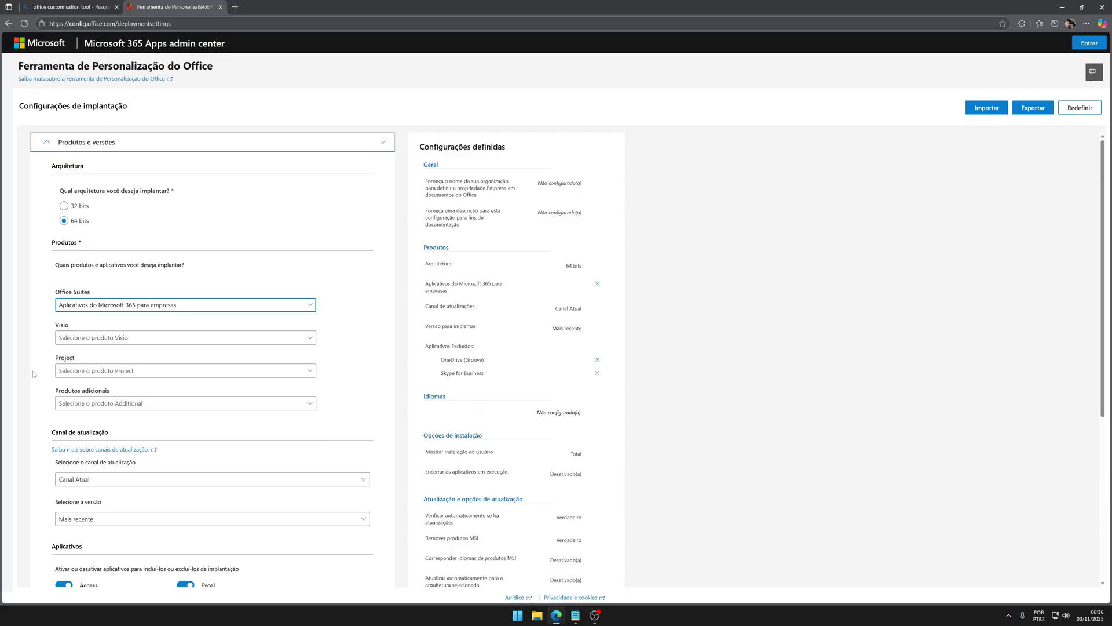
{"action": "scroll", "coordinate": [33, 375], "scroll_direction": "down", "scroll_amount": 5}
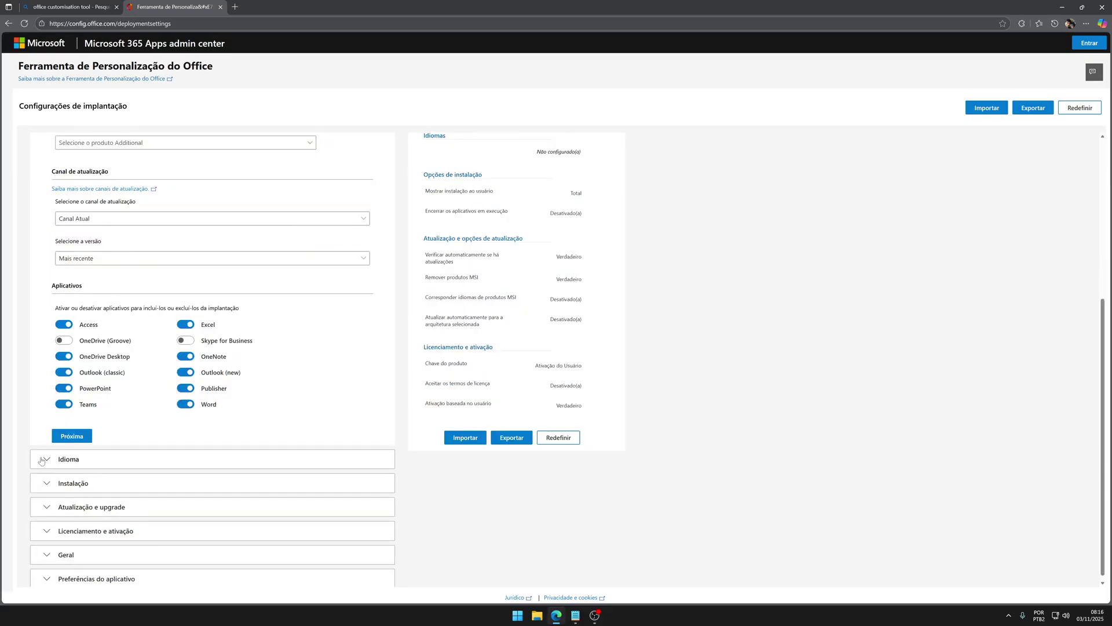
Under Idioma, set Português (Brasil) as the main language
{"action": "left_click", "coordinate": [42, 459]}
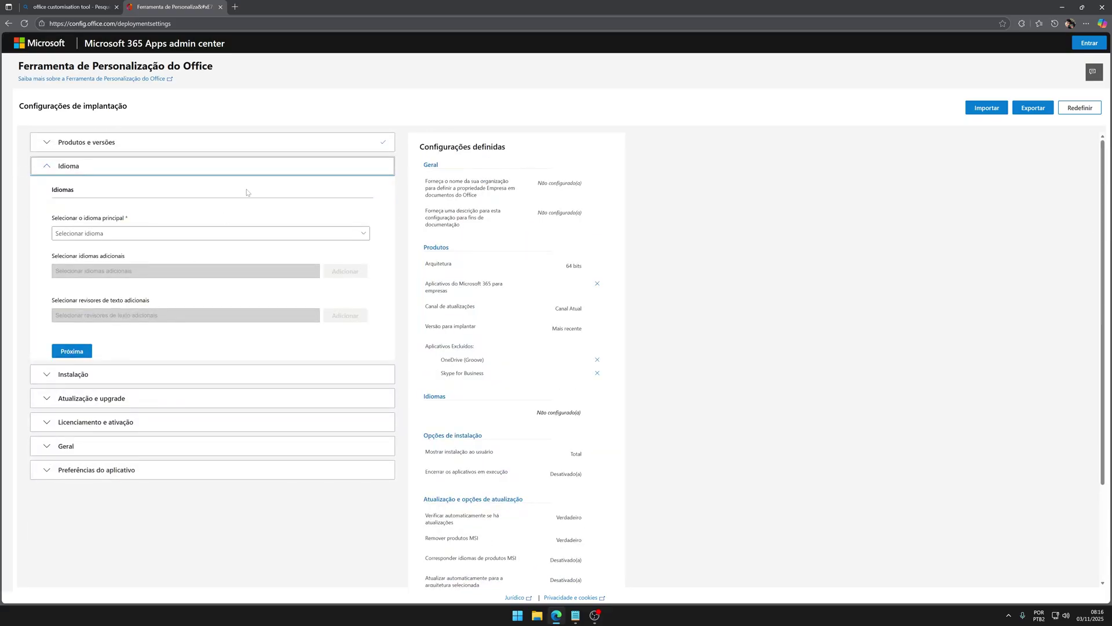
{"action": "left_click", "coordinate": [119, 235]}
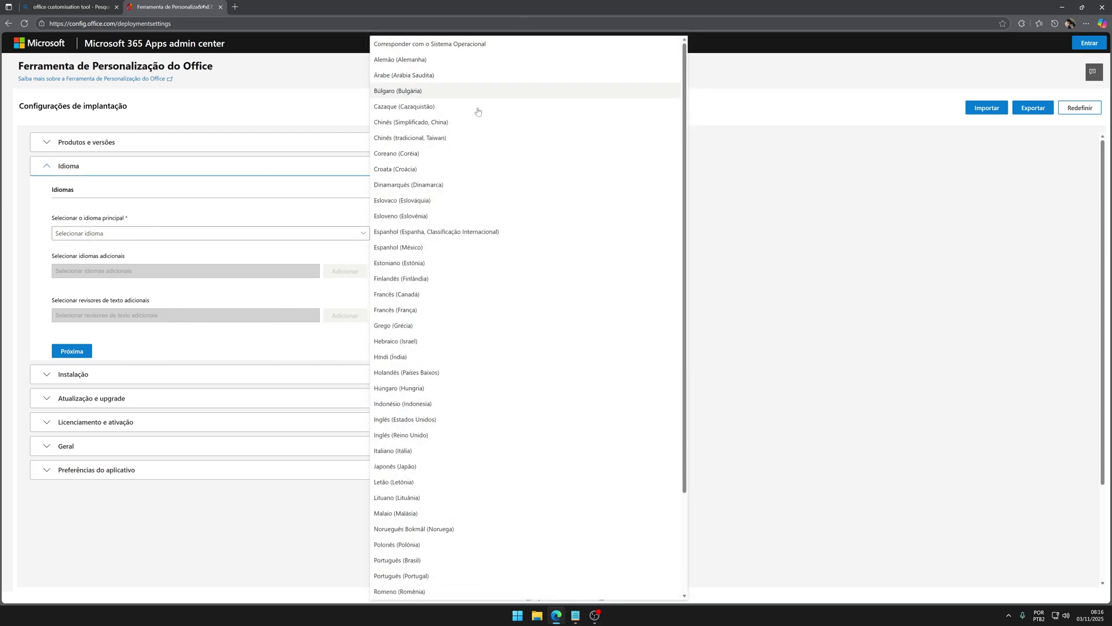
{"action": "scroll", "coordinate": [451, 382], "scroll_direction": "up", "scroll_amount": 1}
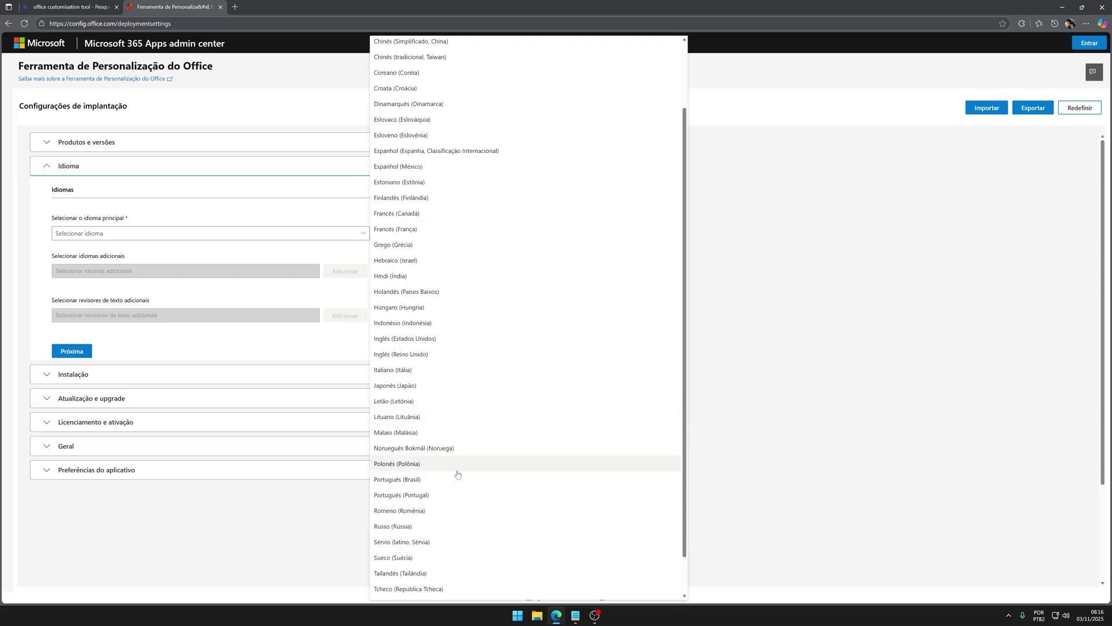
{"action": "left_click", "coordinate": [416, 481]}
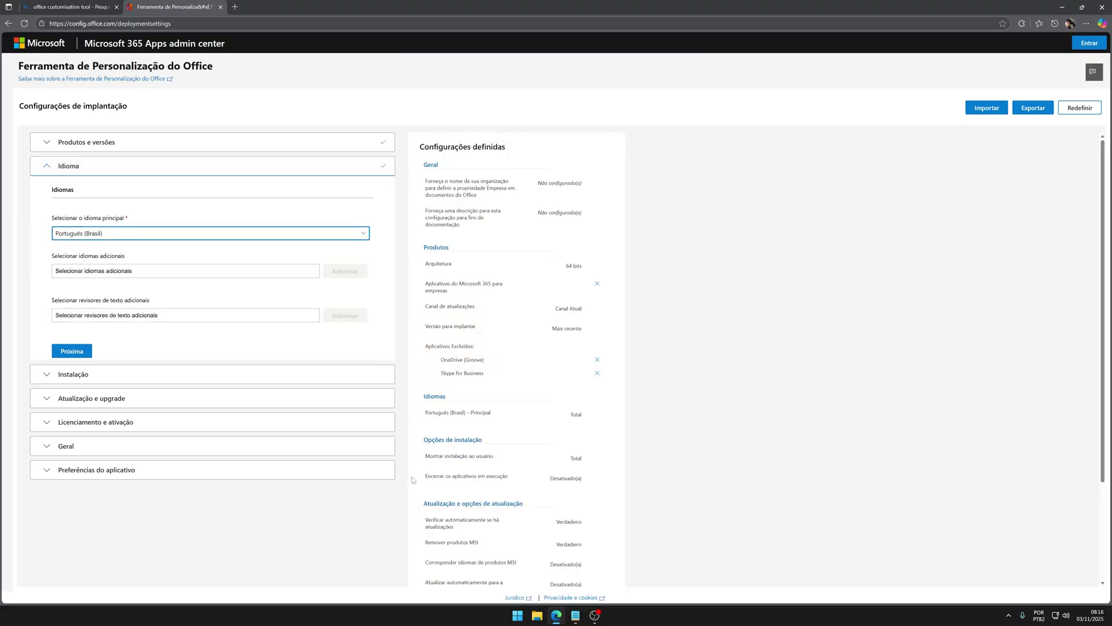
Start the export with Formatos Office Open XML as the default file format
{"action": "left_click", "coordinate": [1033, 108]}
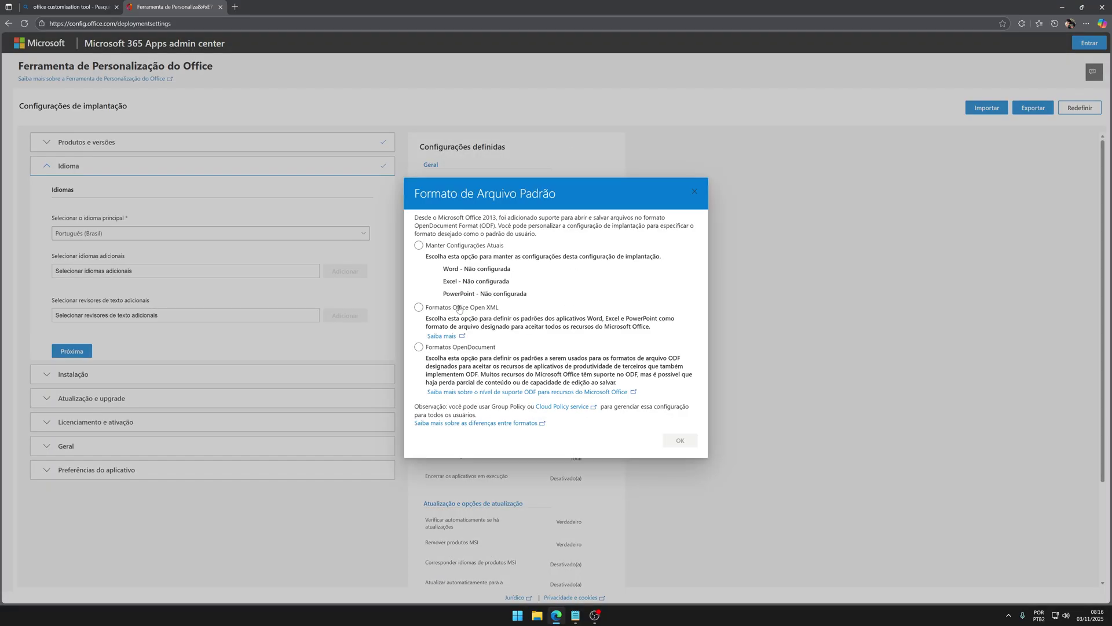
{"action": "left_click", "coordinate": [457, 308]}
{"action": "left_click", "coordinate": [486, 312]}
{"action": "left_click", "coordinate": [681, 441]}
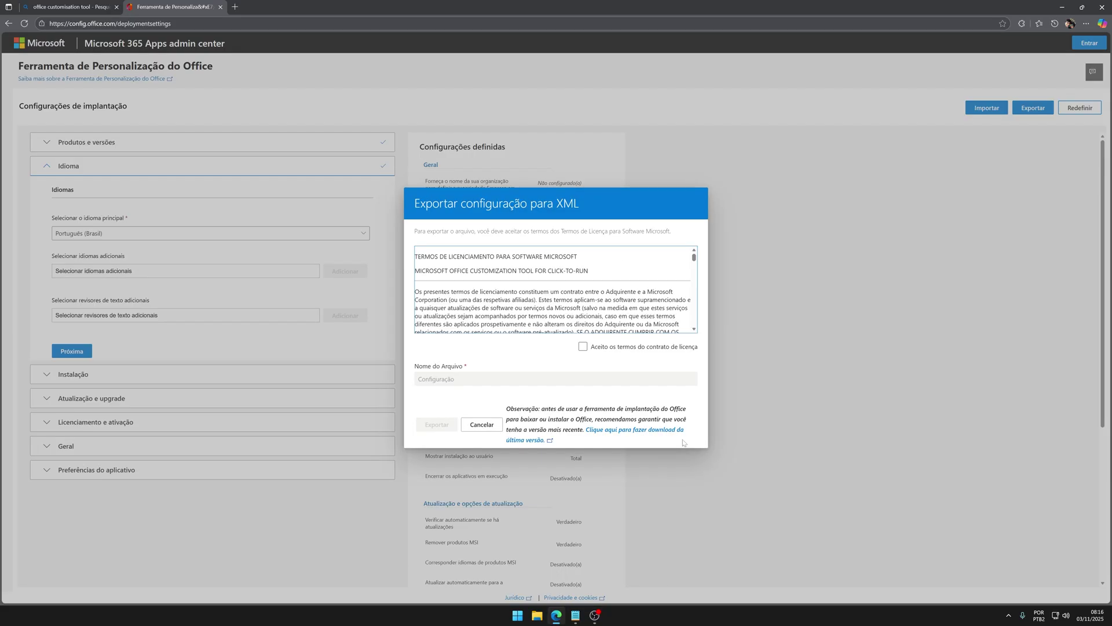
Accept the license terms and export the file named 'configuration'
{"action": "left_click", "coordinate": [582, 347]}
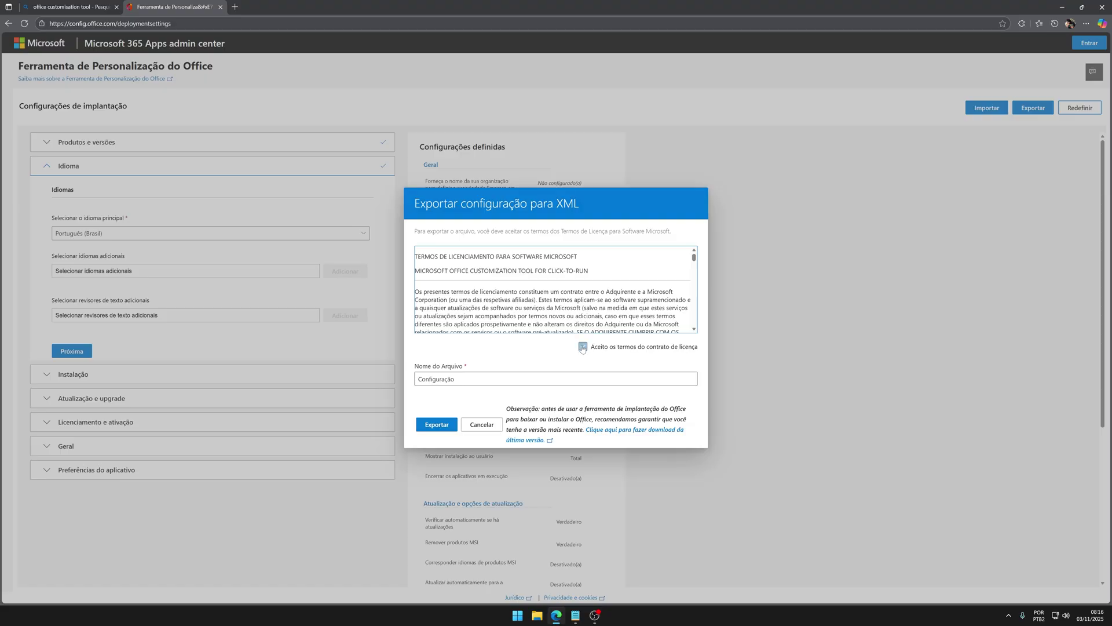
{"action": "key", "text": "Tab"}
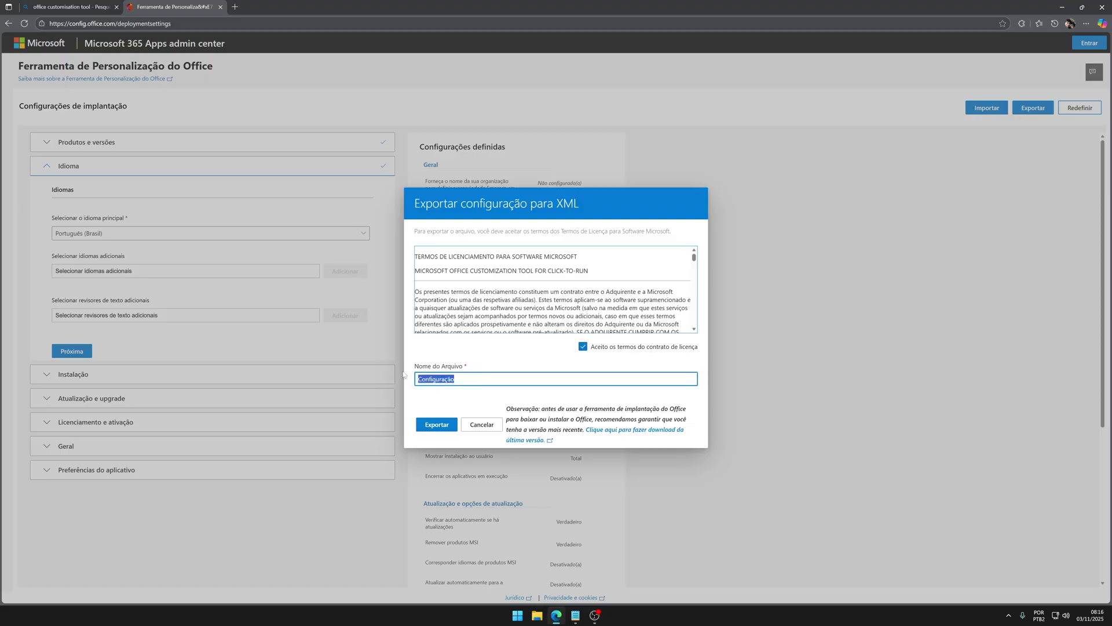
{"action": "type", "text": "conm"}
{"action": "key", "text": "BackSpace"}
{"action": "key", "text": "Down"}
{"action": "key", "text": "Return"}
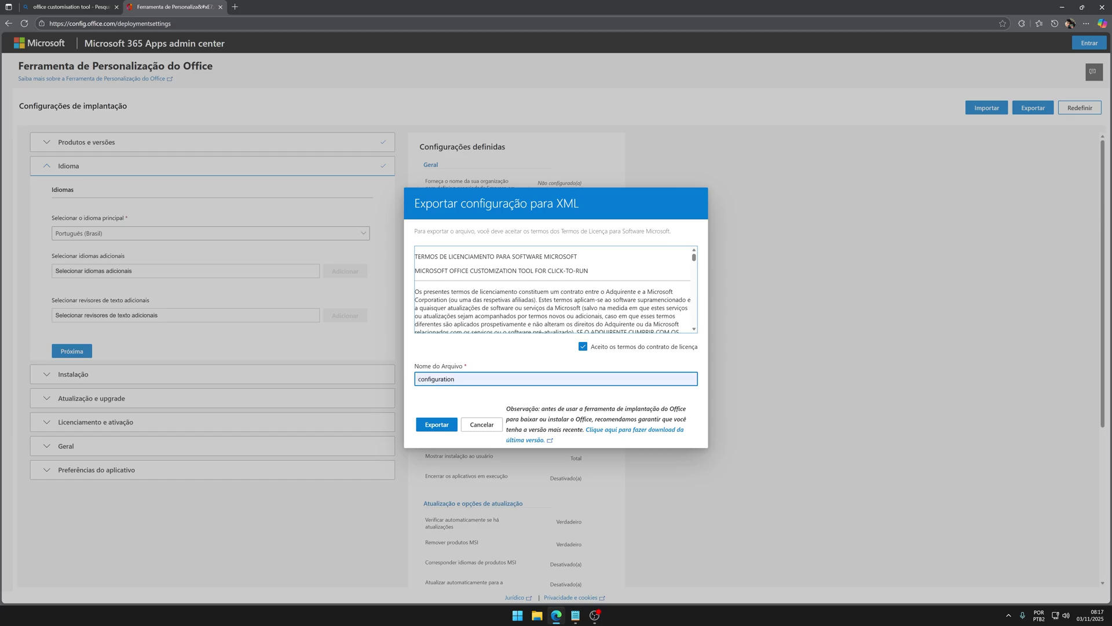
{"action": "left_click", "coordinate": [440, 427]}
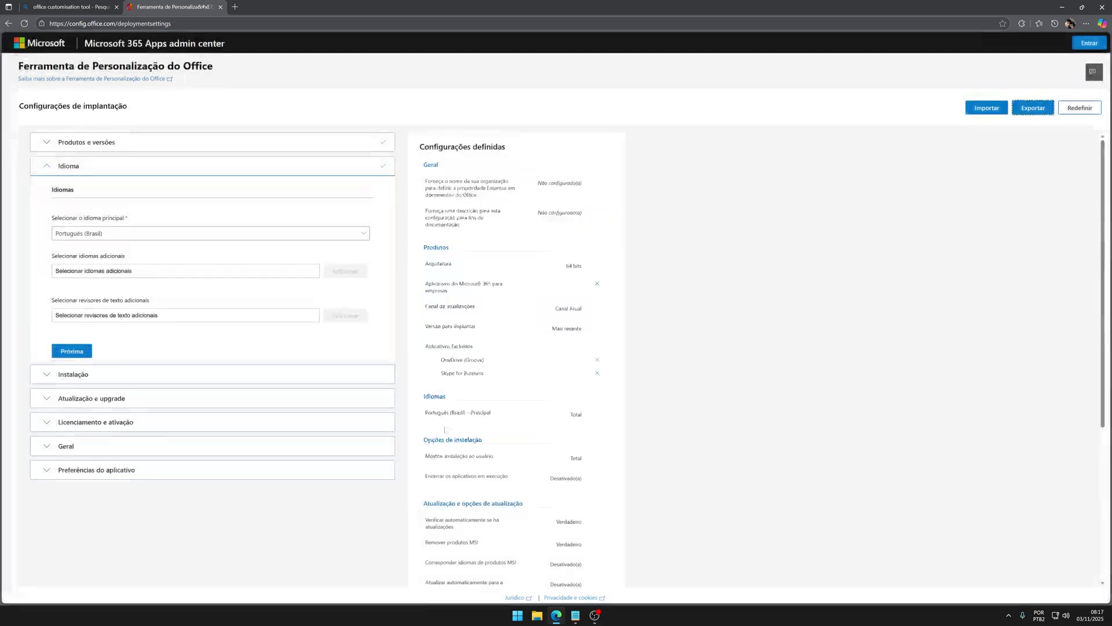
{"action": "mouse_move", "coordinate": [979, 68]}
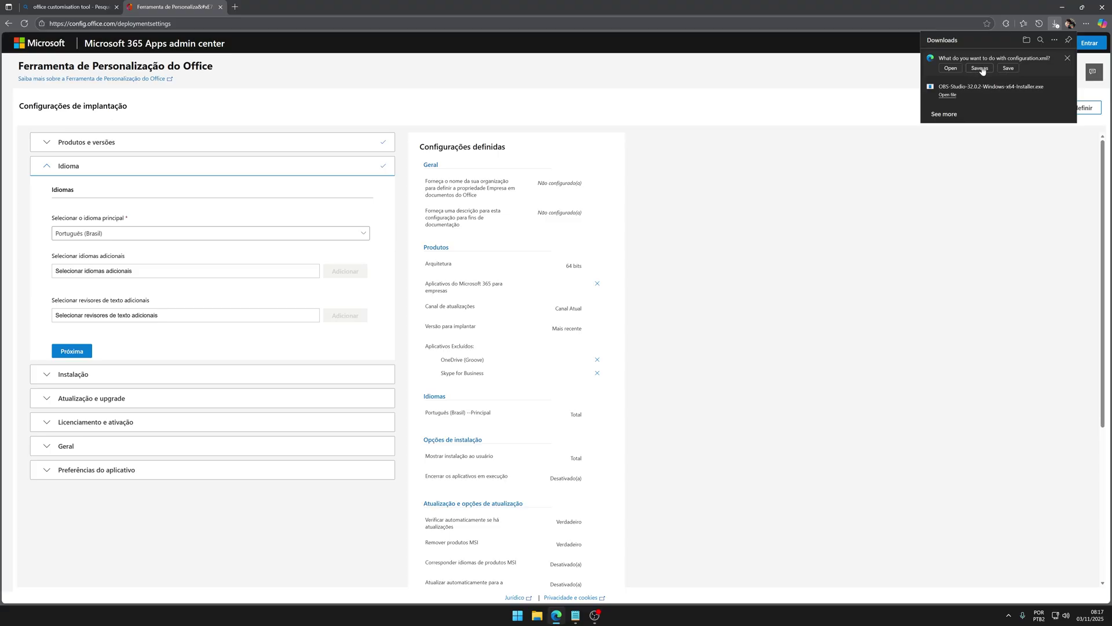
Save configuration.xml into a new 'Office' folder on C: and keep the flagged download
{"action": "left_click", "coordinate": [982, 68]}
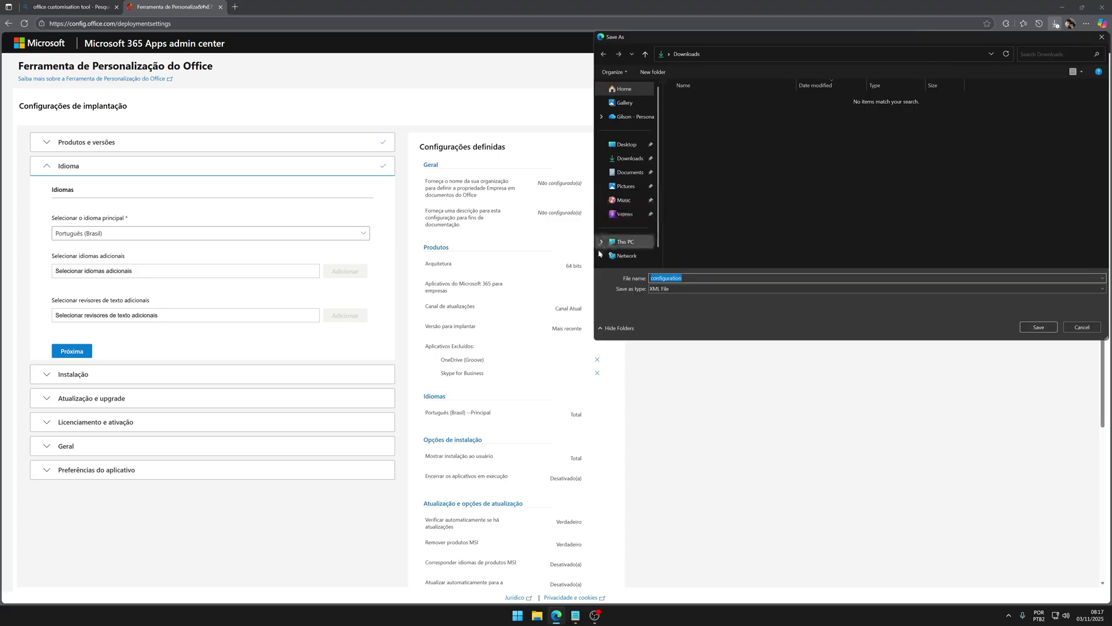
{"action": "left_click", "coordinate": [624, 236]}
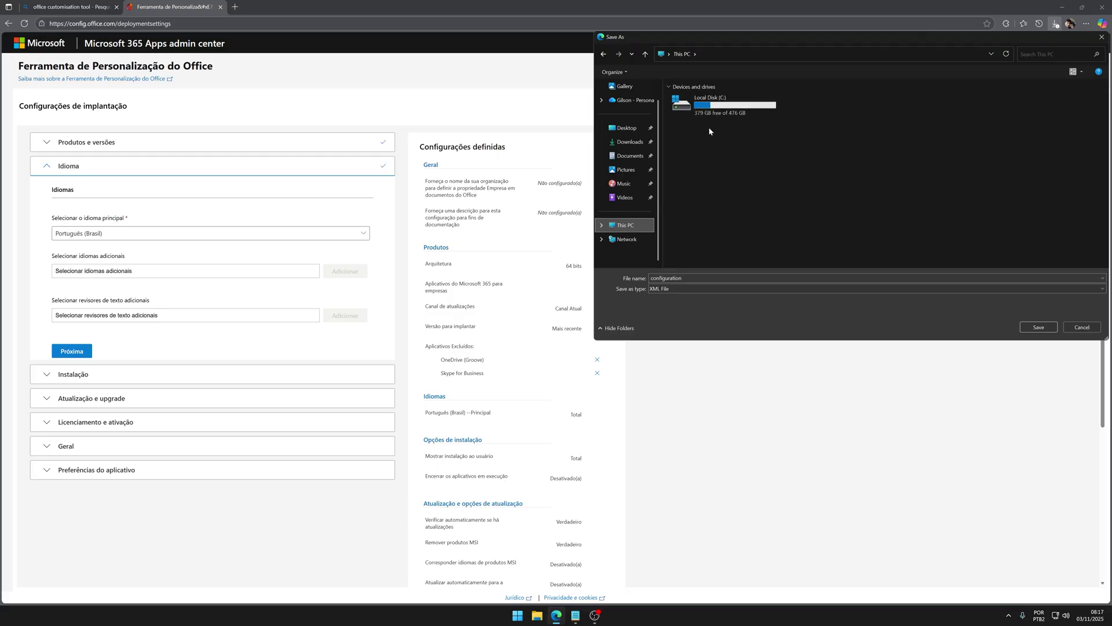
{"action": "double_click", "coordinate": [713, 107]}
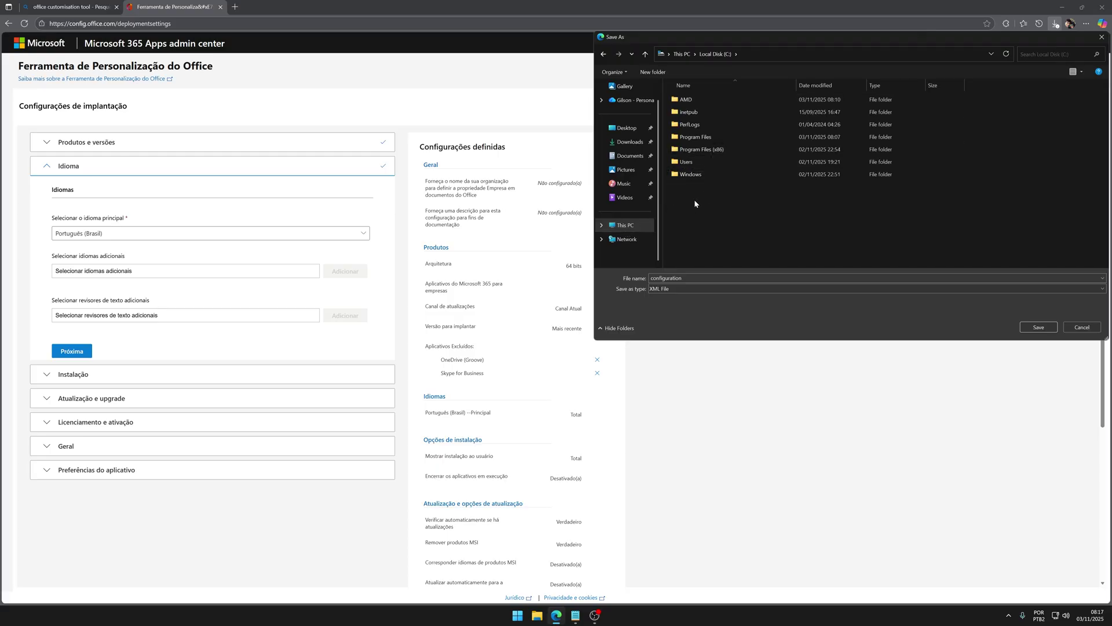
{"action": "key", "text": "ctrl+shift+n"}
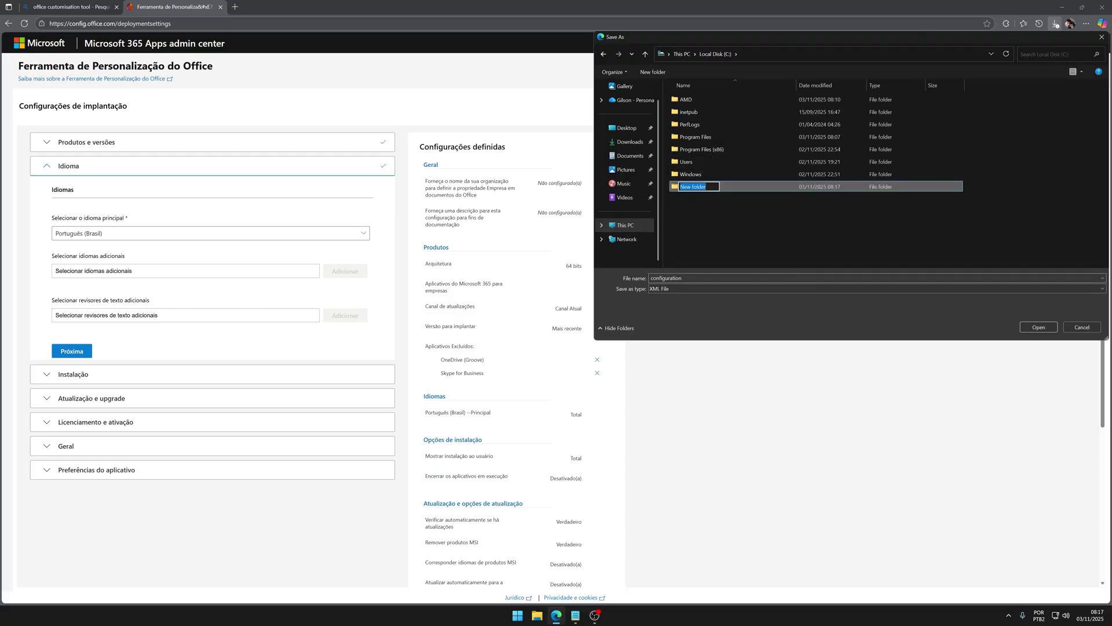
{"action": "type", "text": "Offic"}
{"action": "type", "text": "e"}
{"action": "key", "text": "Return"}
{"action": "key", "text": "Return"}
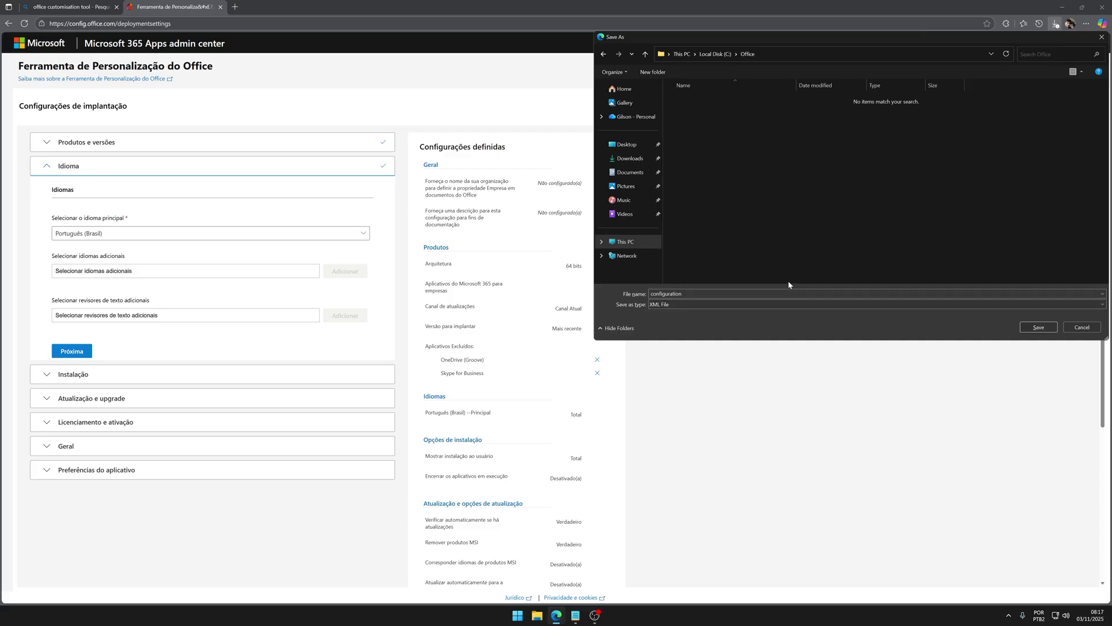
{"action": "left_click", "coordinate": [1038, 327]}
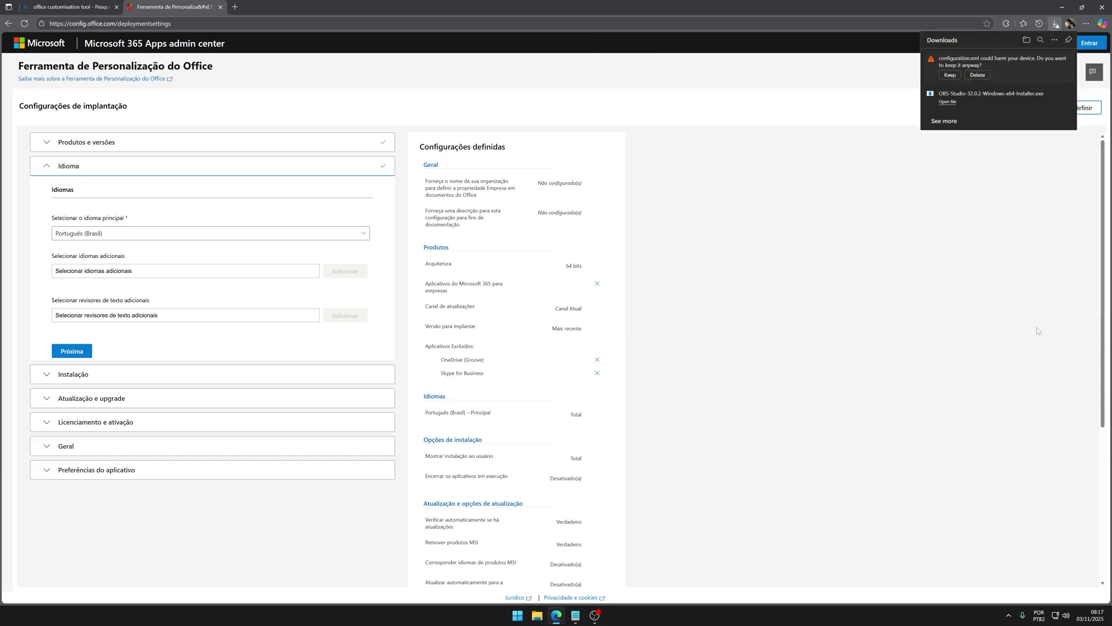
{"action": "left_click", "coordinate": [949, 75]}
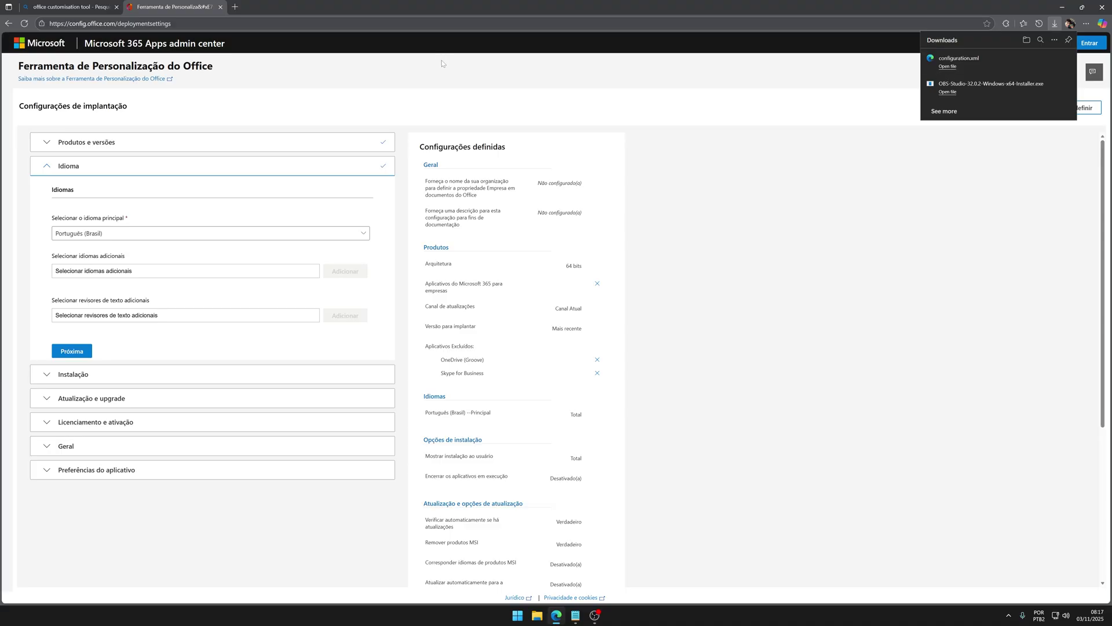
Find the Office Deployment Tool download page through a Bing search
{"action": "key", "text": "alt+Tab"}
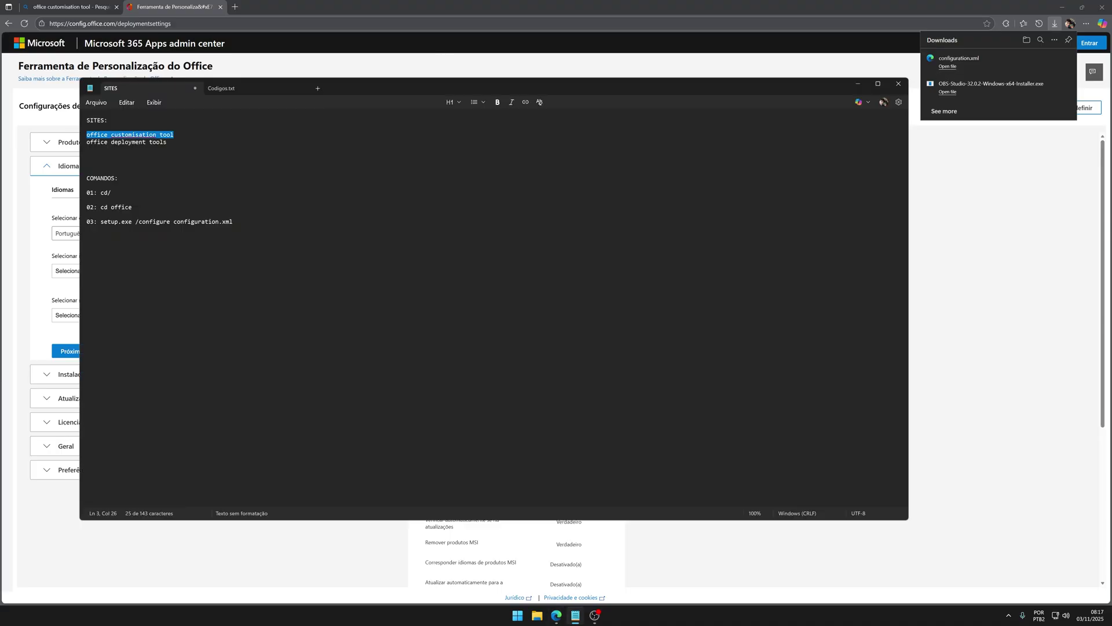
{"action": "key", "text": "alt+Tab"}
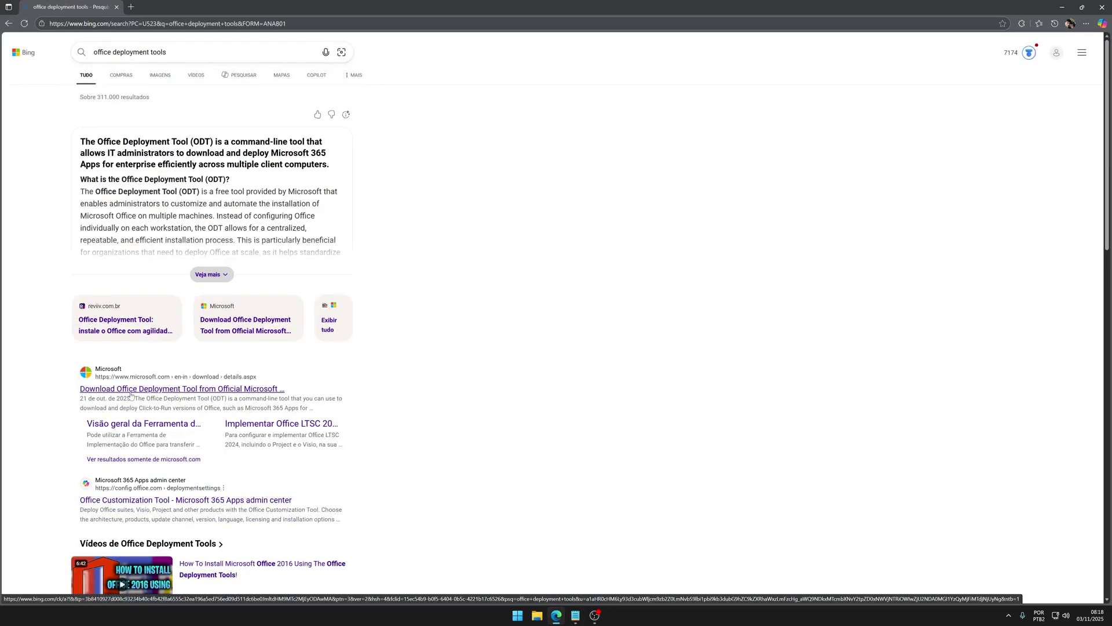
{"action": "left_click", "coordinate": [182, 389]}
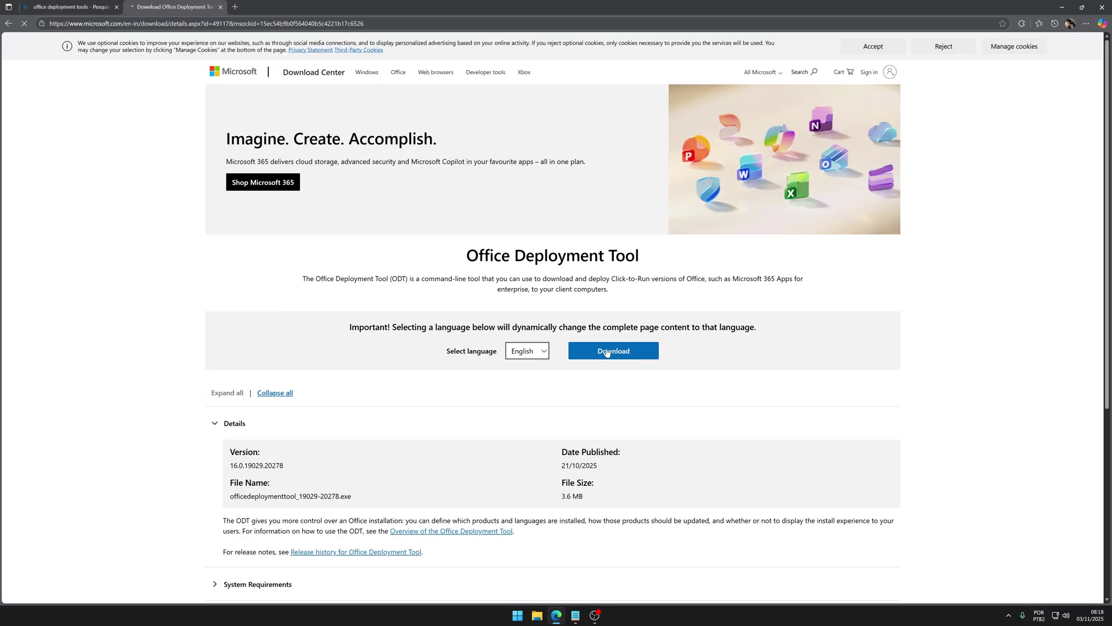
Download the Office Deployment Tool installer into C:\Office and show it in its folder
{"action": "left_click", "coordinate": [611, 354]}
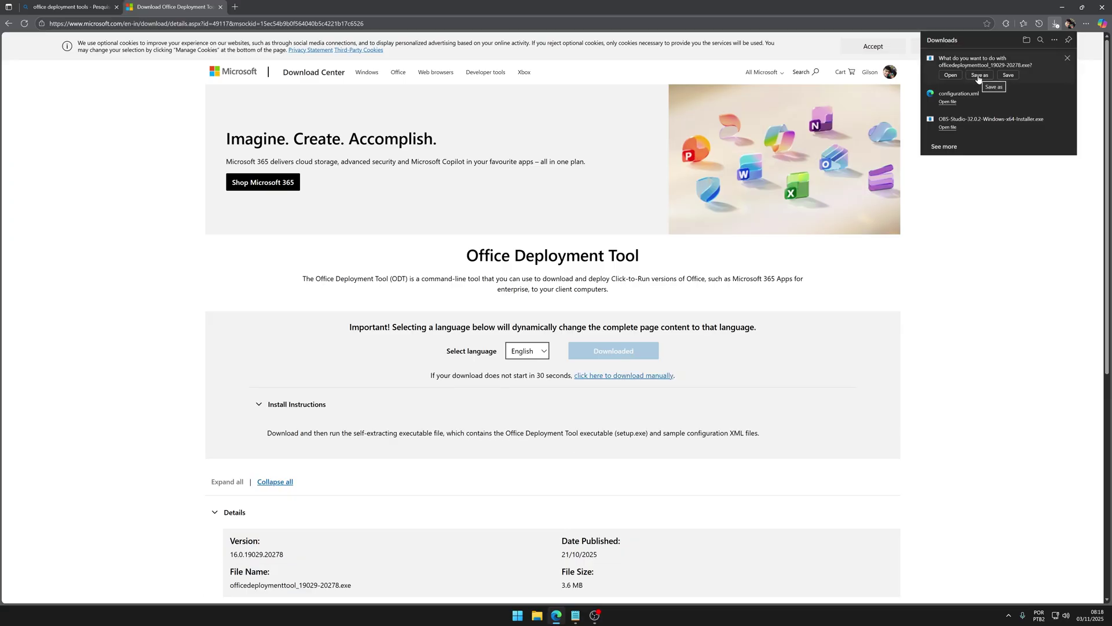
{"action": "left_click", "coordinate": [978, 76]}
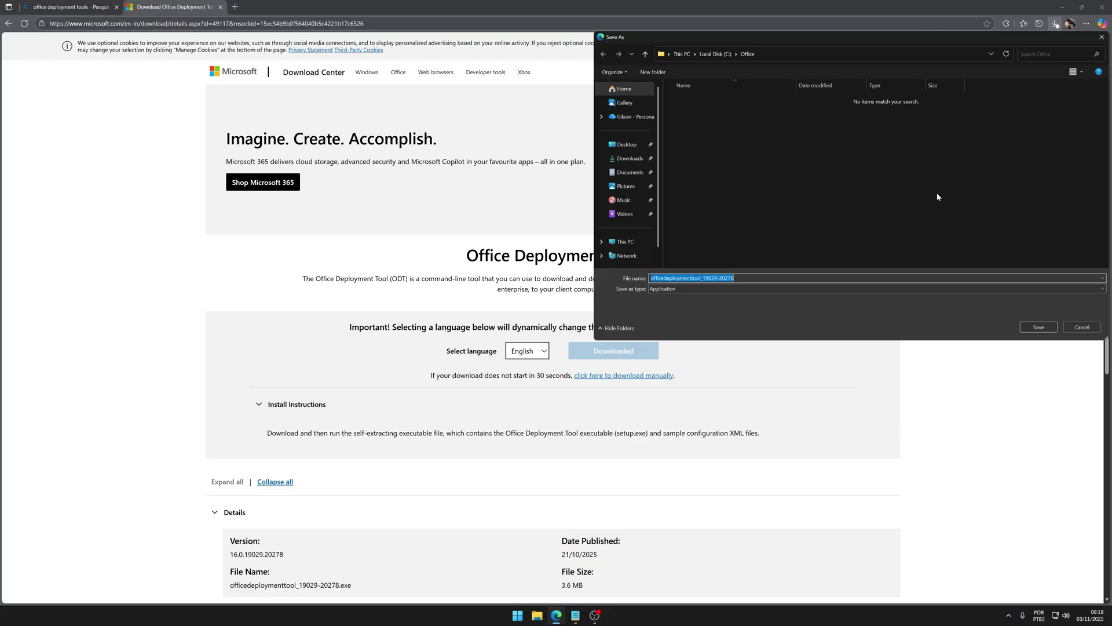
{"action": "left_click", "coordinate": [1038, 326]}
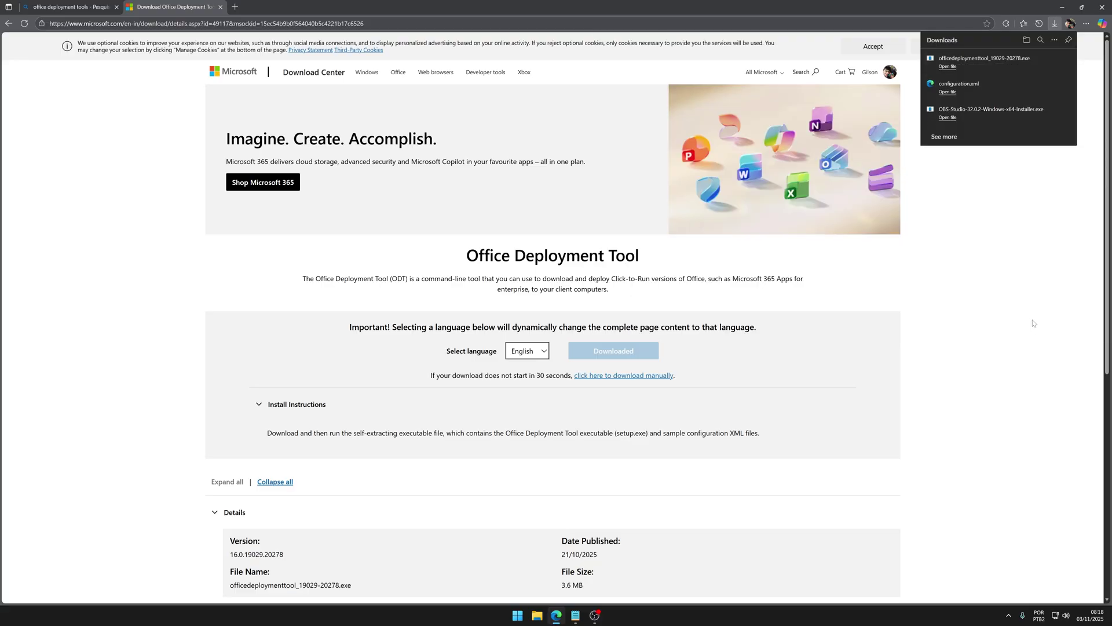
{"action": "left_click", "coordinate": [537, 617]}
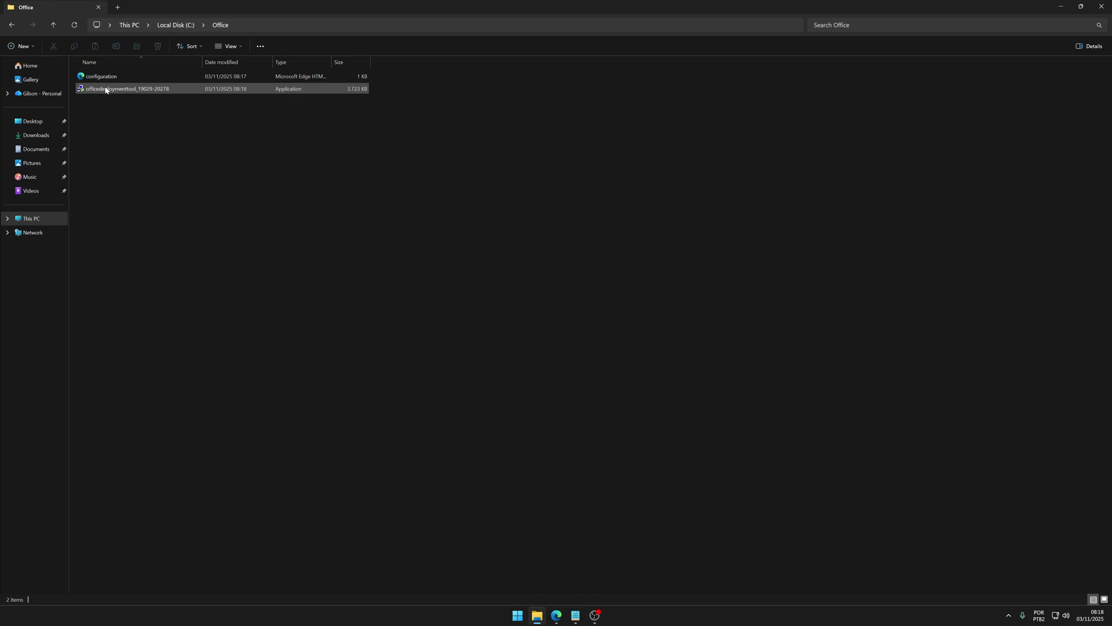
Run the officedeploymenttool installer as administrator and accept the license terms
{"action": "left_click", "coordinate": [101, 90]}
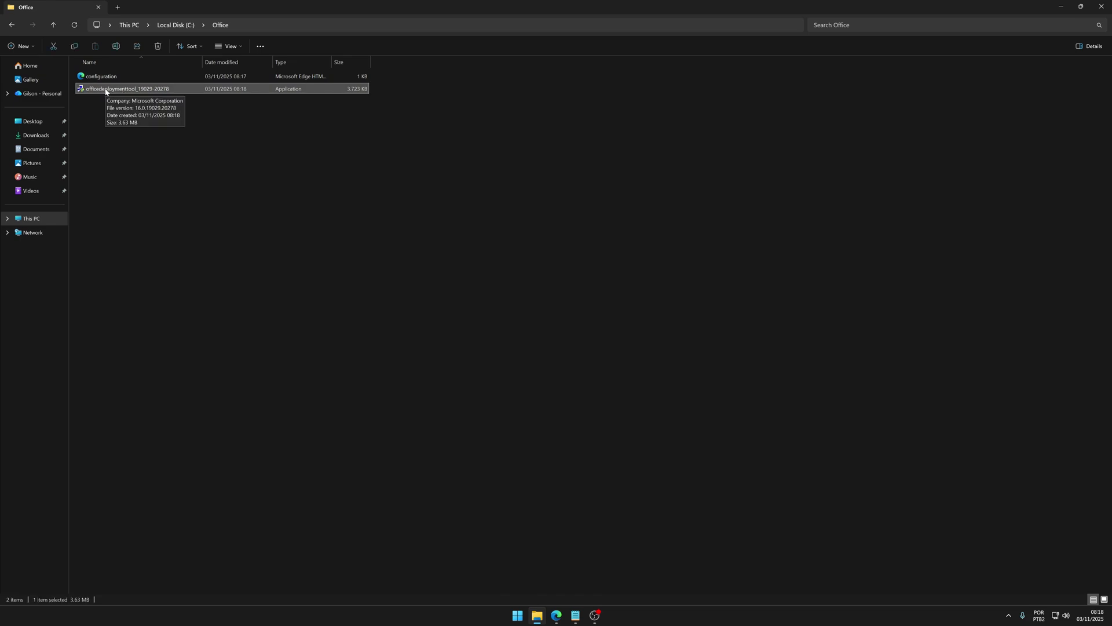
{"action": "right_click", "coordinate": [105, 92]}
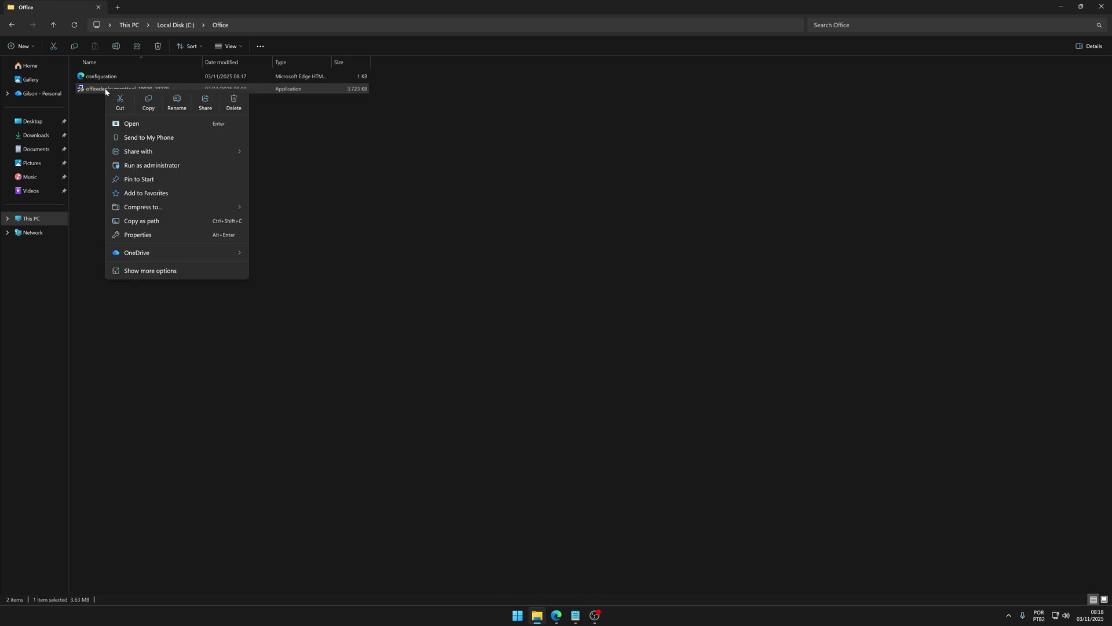
{"action": "left_click", "coordinate": [150, 167]}
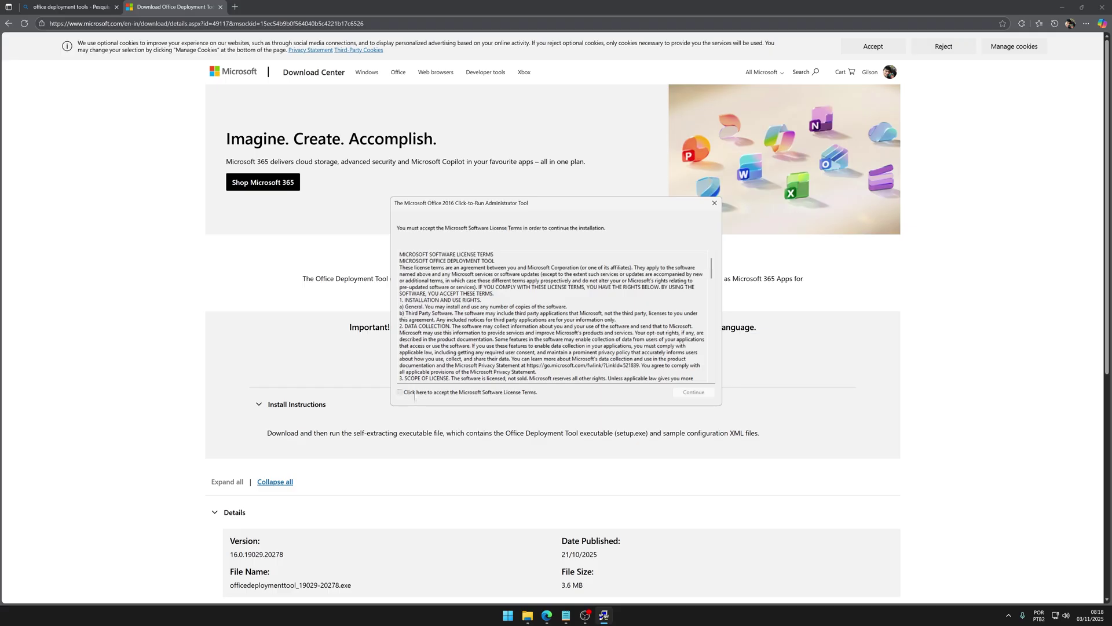
{"action": "left_click", "coordinate": [414, 395]}
{"action": "left_click", "coordinate": [704, 396]}
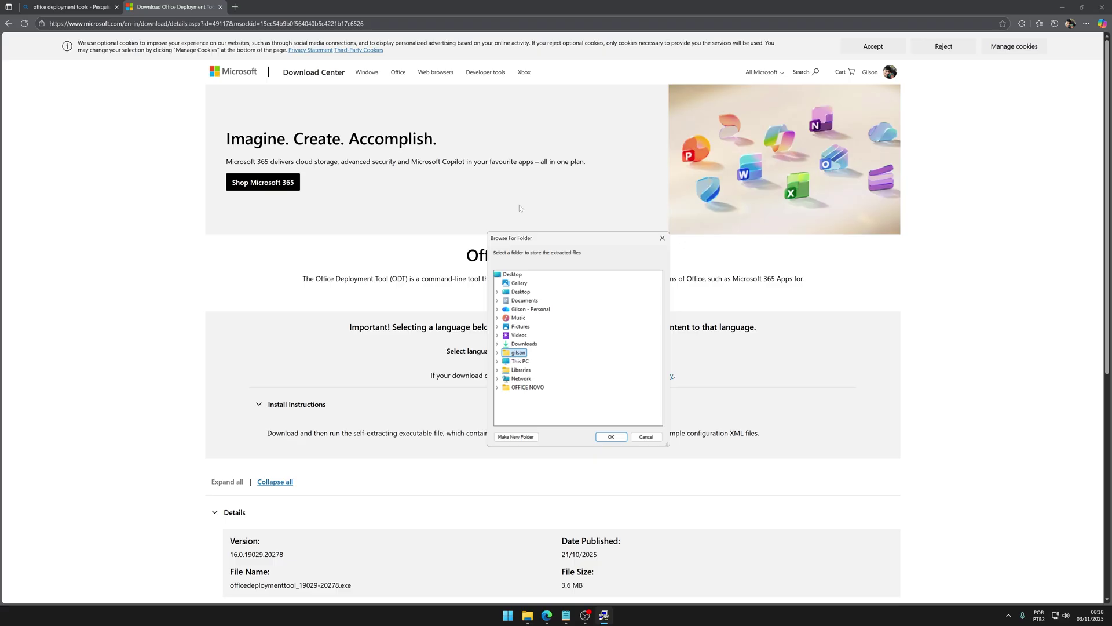
Extract the deployment tool's files into C:\Office
{"action": "double_click", "coordinate": [521, 361]}
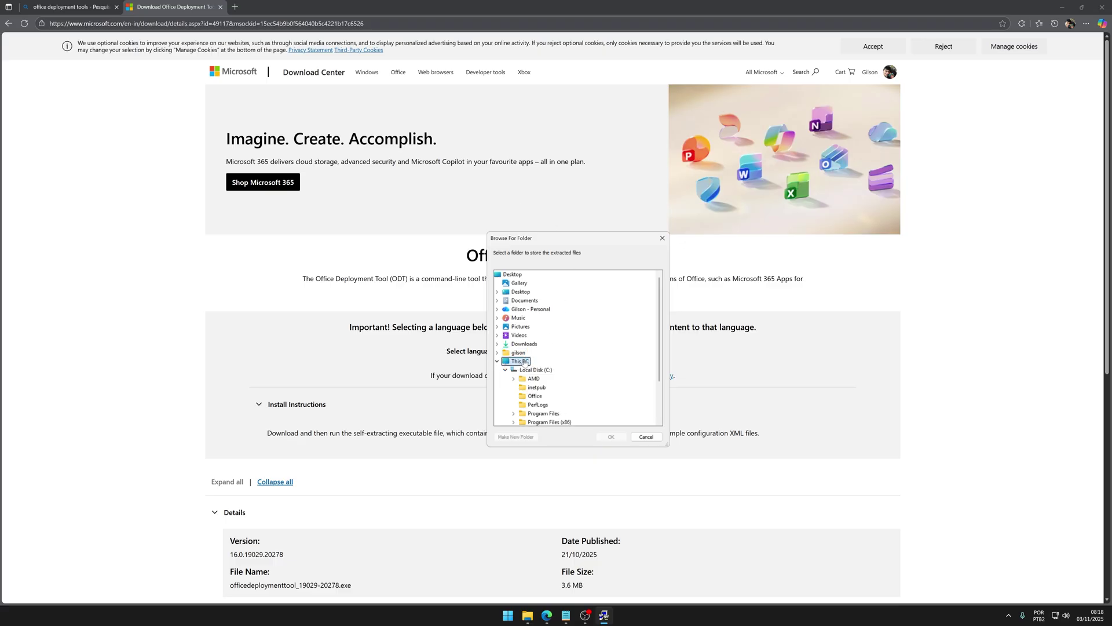
{"action": "left_click", "coordinate": [529, 370]}
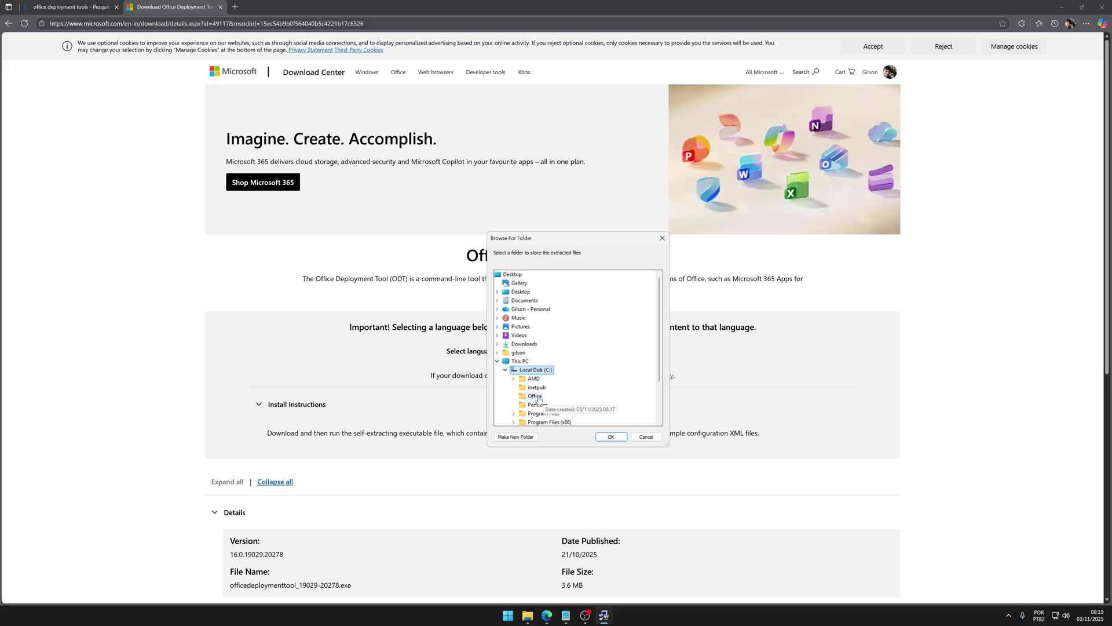
{"action": "left_click", "coordinate": [535, 396]}
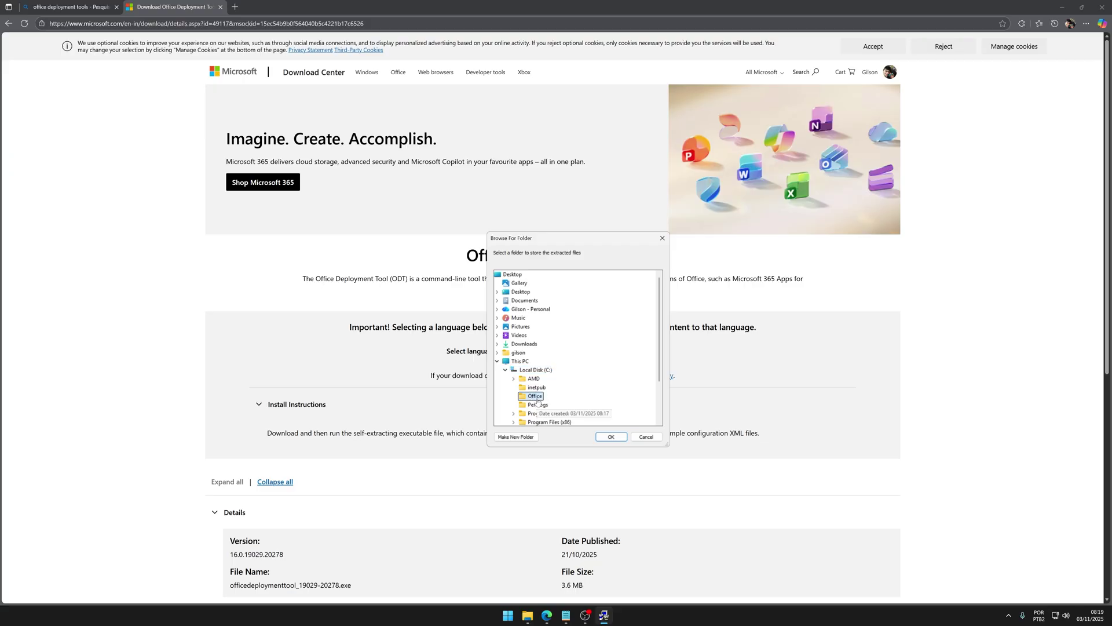
{"action": "left_click", "coordinate": [611, 438]}
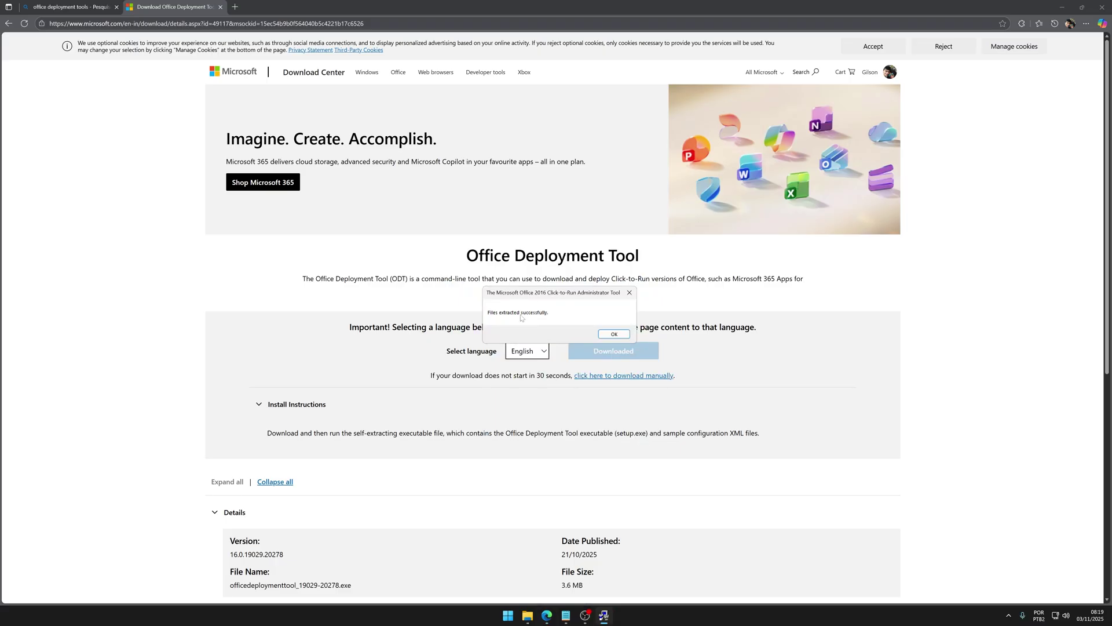
Delete the officedeploymenttool installer and configuration-Office365-x64 from C:\Office
{"action": "left_click", "coordinate": [614, 334]}
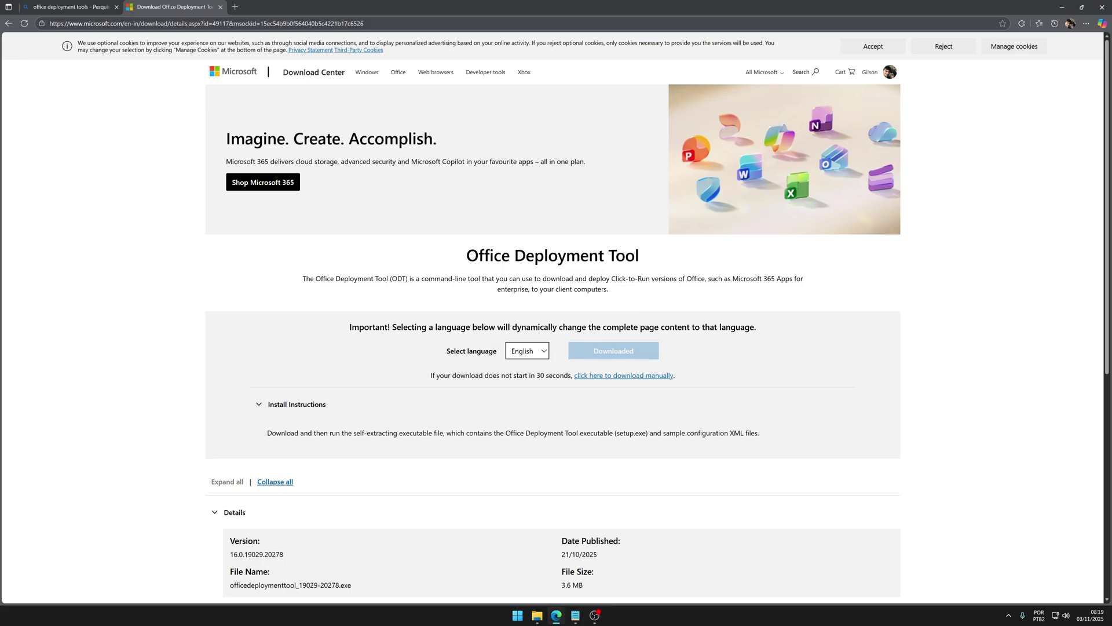
{"action": "left_click", "coordinate": [538, 614]}
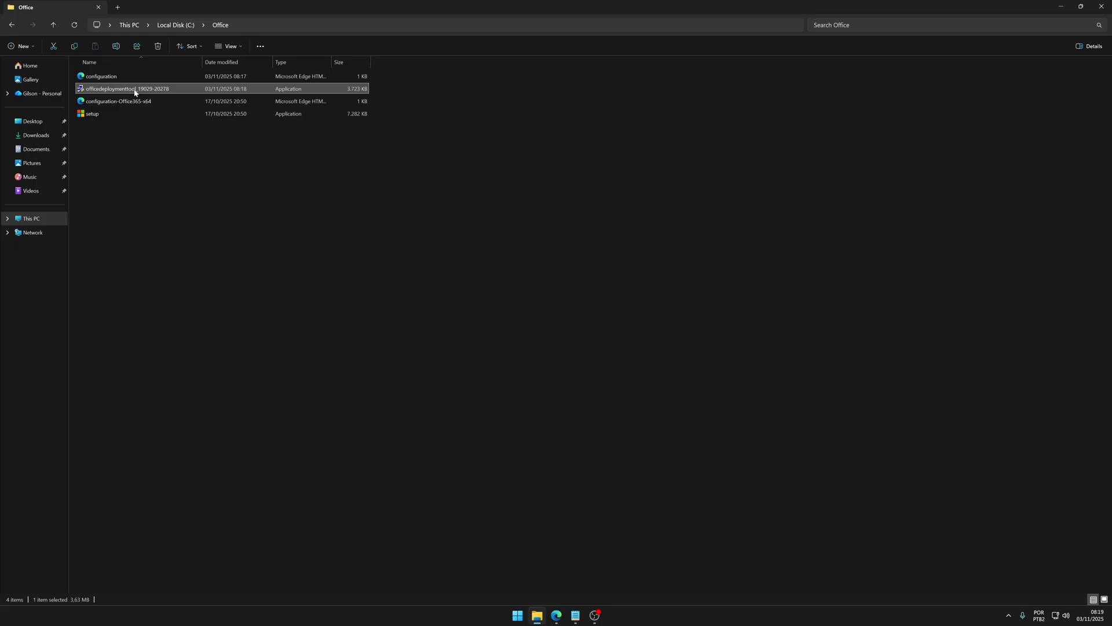
{"action": "left_click", "coordinate": [110, 101], "text": "ctrl"}
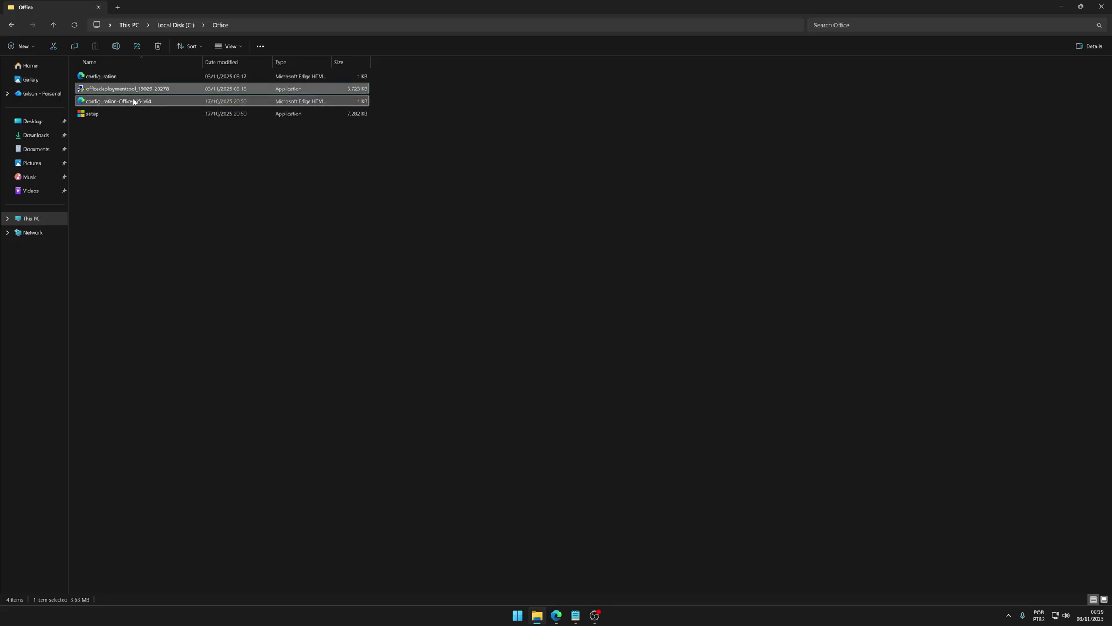
{"action": "key", "text": "Delete"}
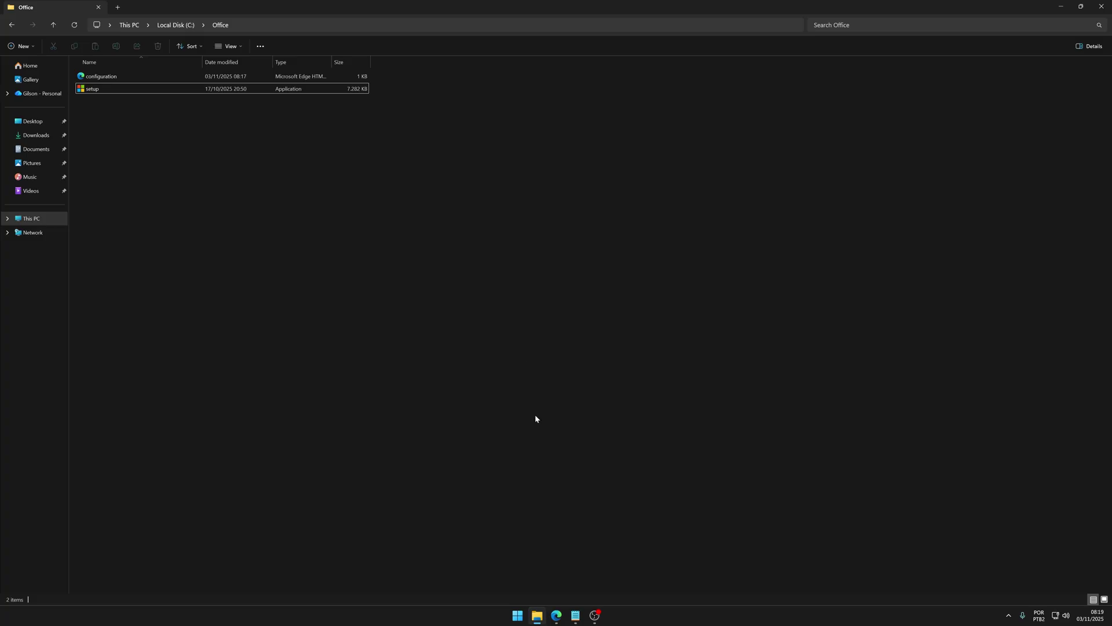
{"action": "left_click", "coordinate": [517, 615]}
Launch Command Prompt as administrator from a 'cmd' search
{"action": "type", "text": "cmd"}
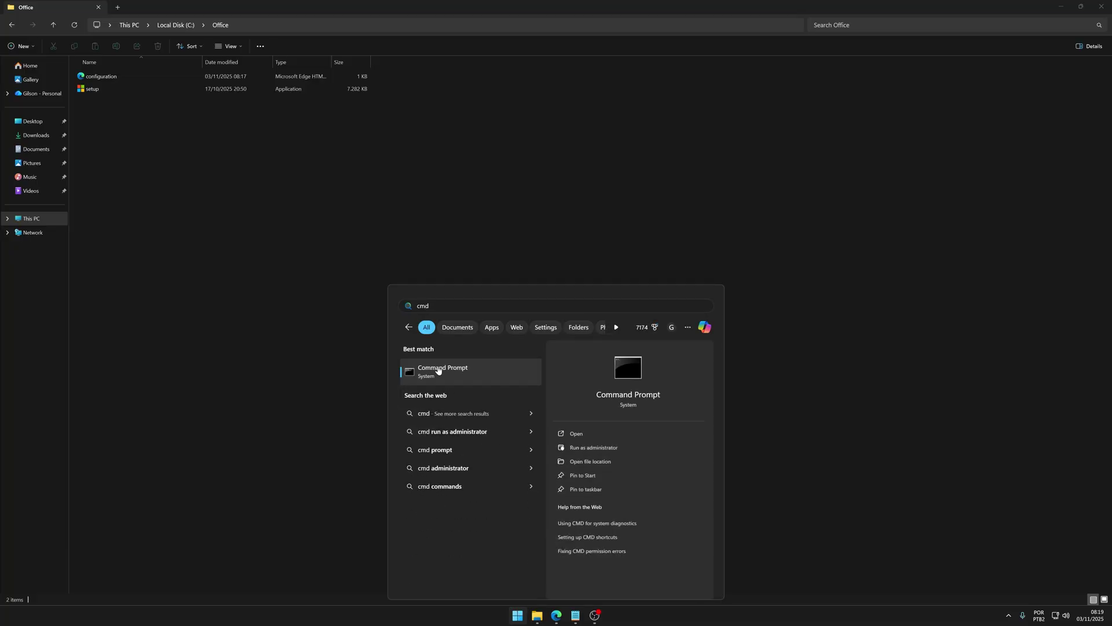
{"action": "right_click", "coordinate": [445, 372]}
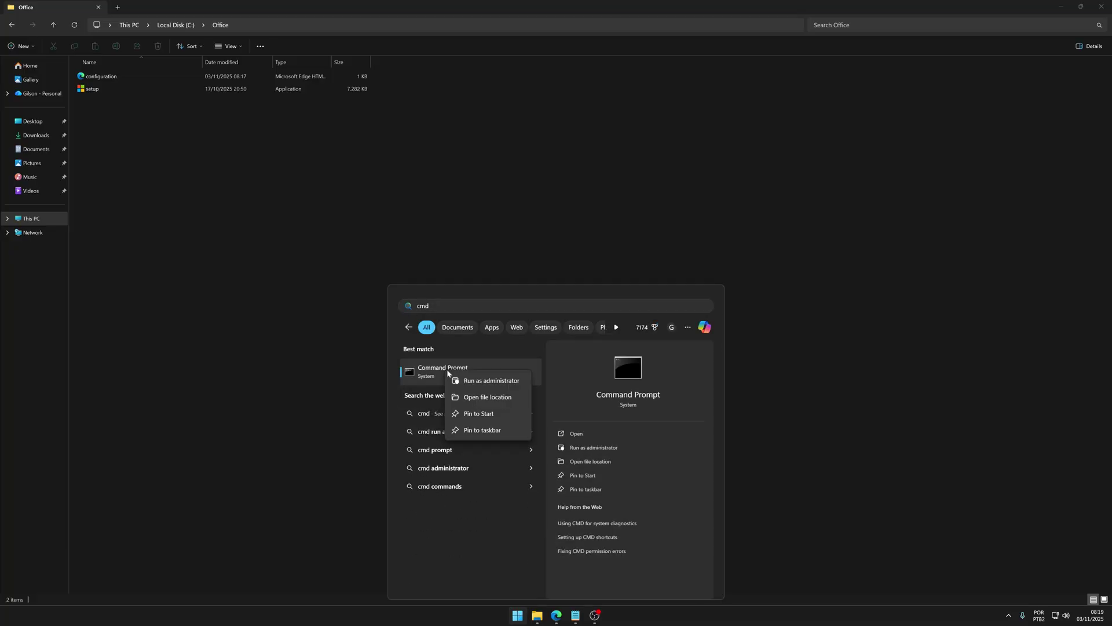
{"action": "left_click", "coordinate": [480, 382]}
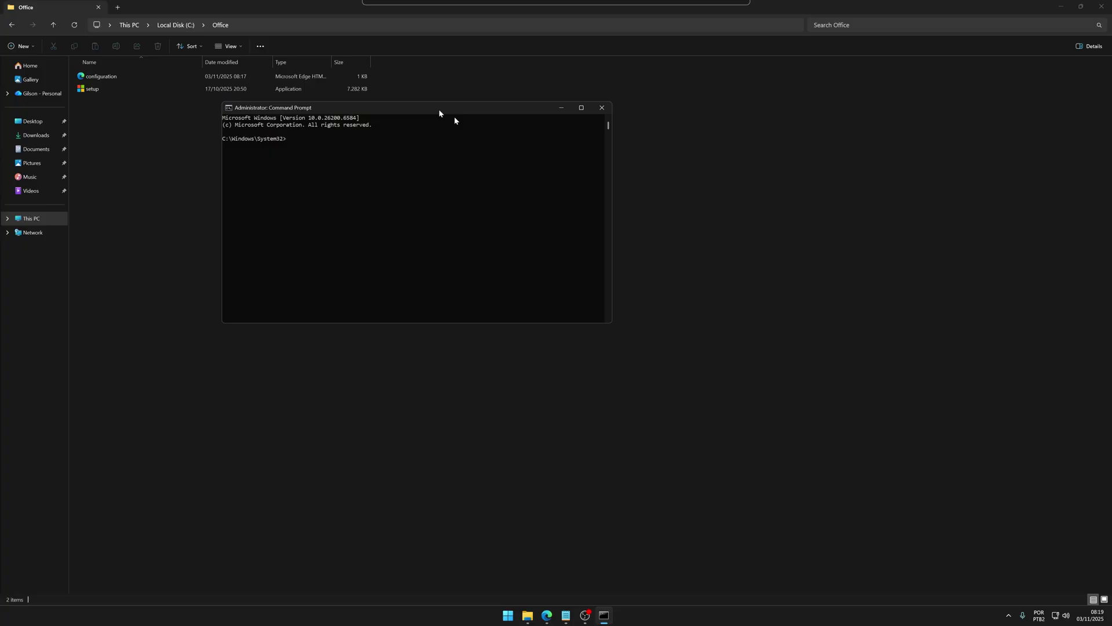
{"action": "left_click_drag", "start_coordinate": [442, 109], "coordinate": [565, 169]}
{"action": "type", "text": "cd/"}
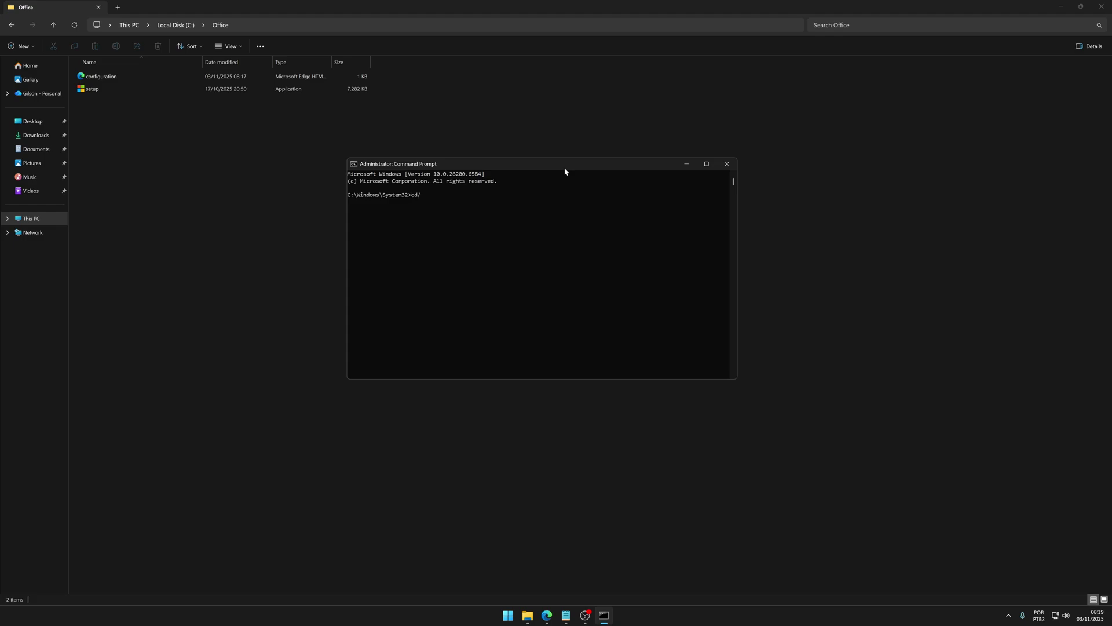
Change the working directory to C:\Office with cd/ and cd office
{"action": "key", "text": "Return"}
{"action": "type", "text": "fice"}
{"action": "key", "text": "Return"}
Copy 'setup.exe /configure configuration.xml' from the notes and run it in Command Prompt
{"action": "left_click", "coordinate": [565, 615]}
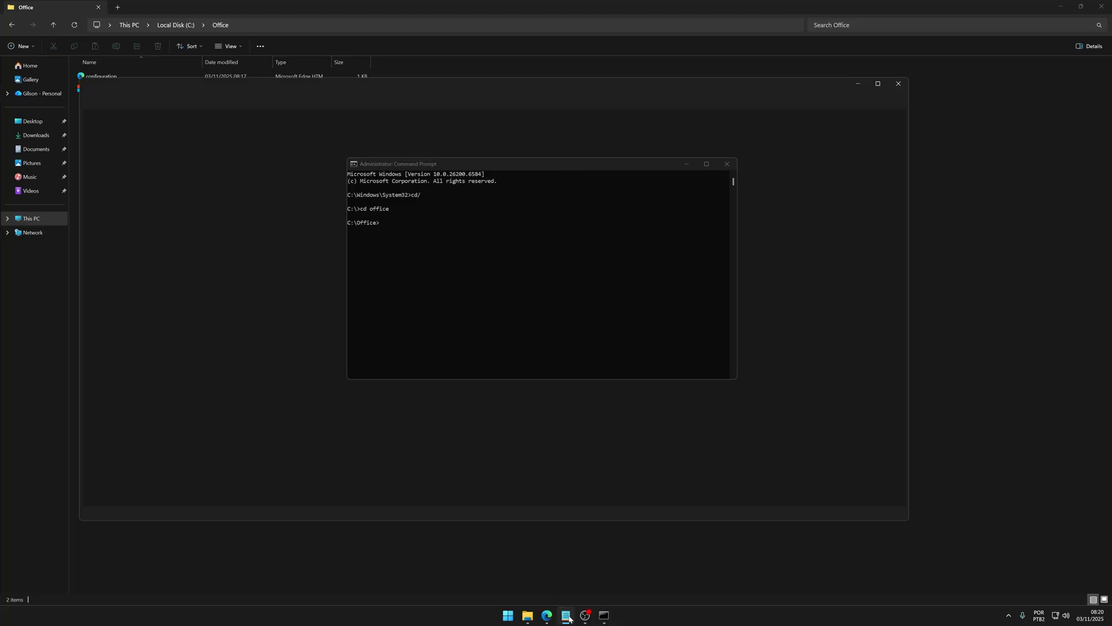
{"action": "left_click_drag", "start_coordinate": [101, 221], "coordinate": [233, 221]}
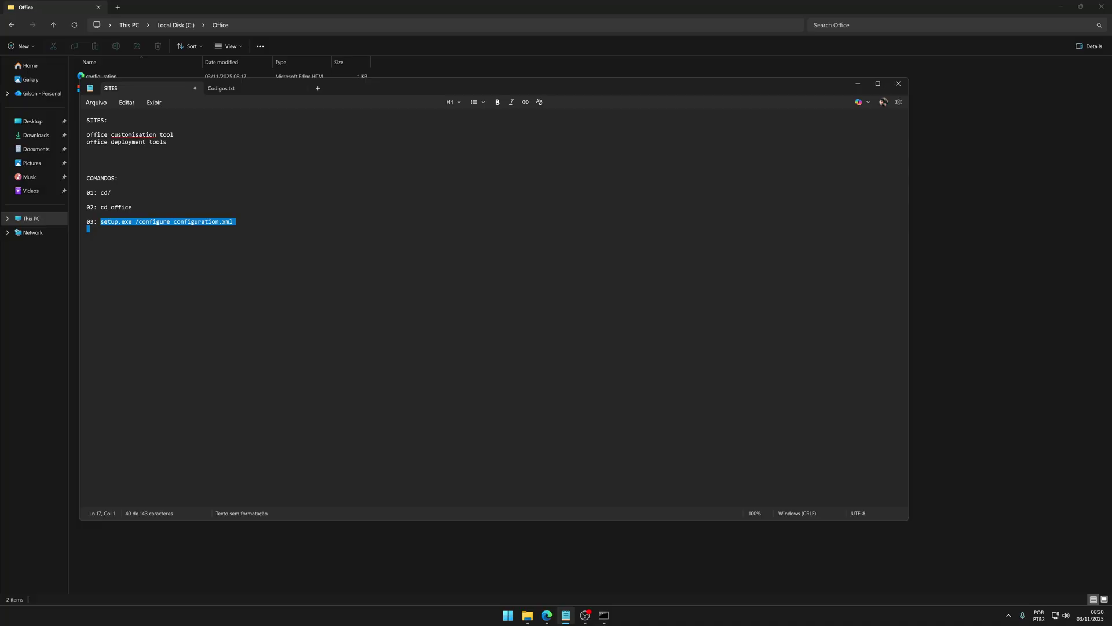
{"action": "right_click", "coordinate": [150, 225]}
{"action": "left_click", "coordinate": [194, 231]}
{"action": "left_click", "coordinate": [606, 617]}
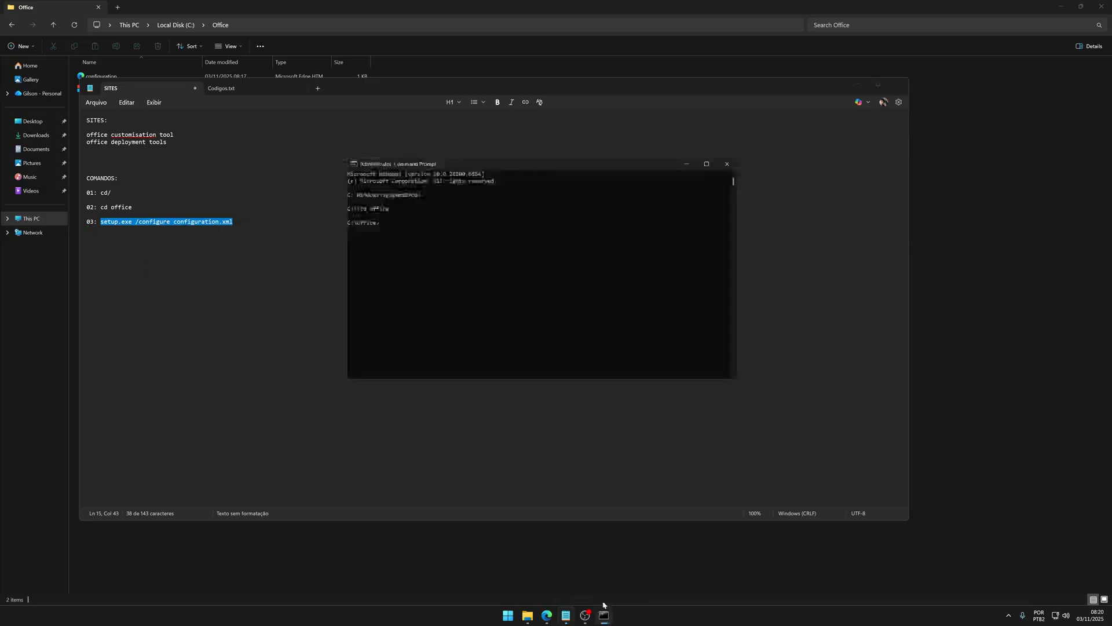
{"action": "right_click", "coordinate": [382, 223]}
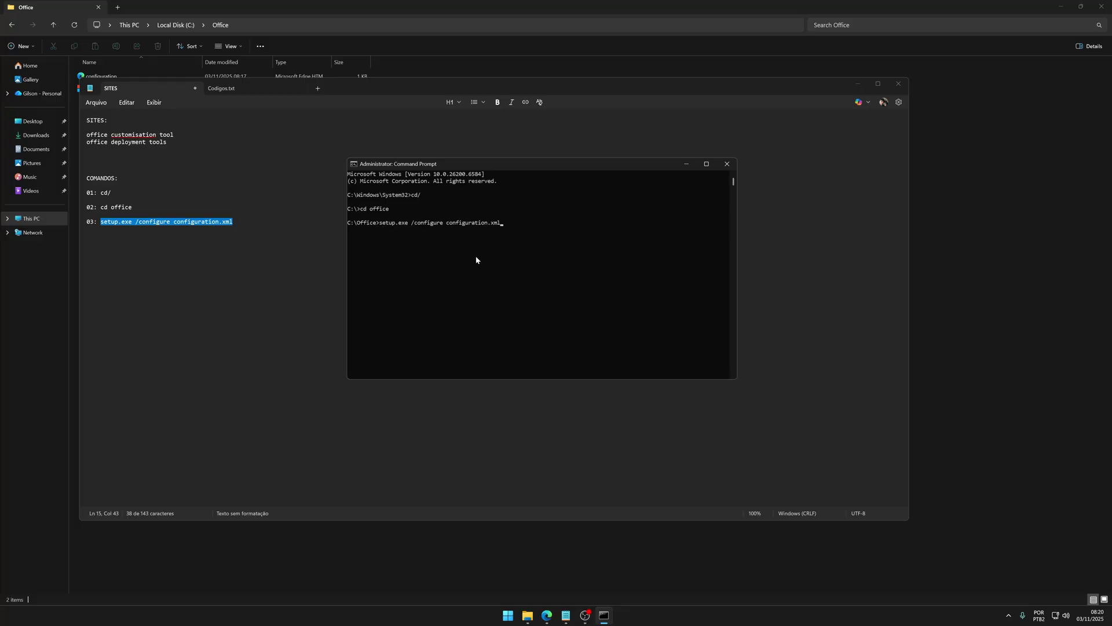
{"action": "key", "text": "Return"}
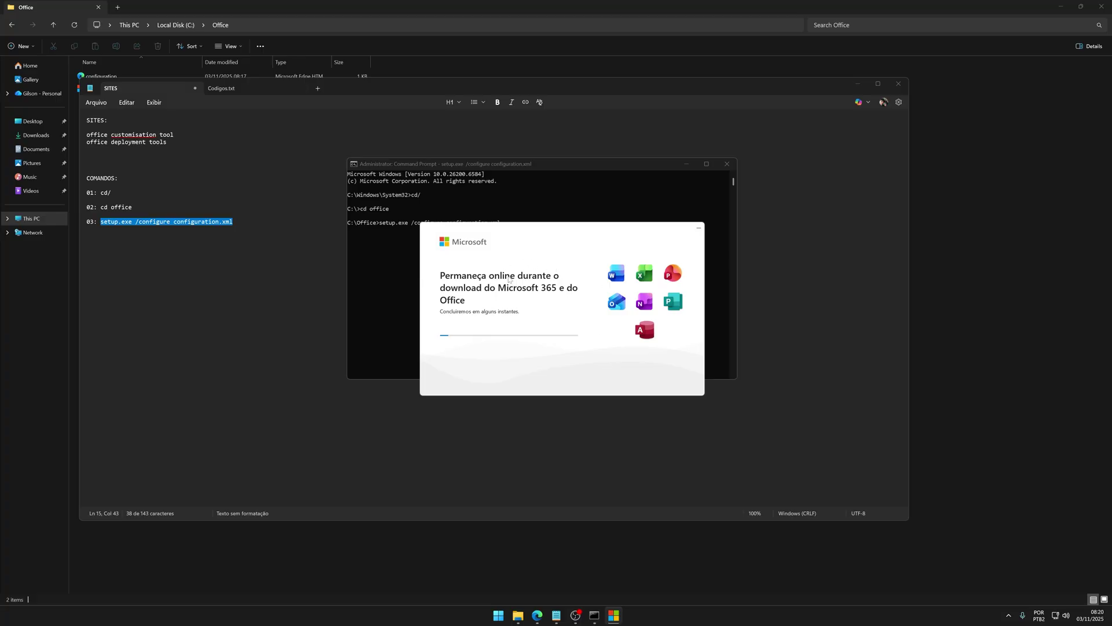
Show the hidden taskbar icons while the Office installation finishes
{"action": "left_click", "coordinate": [1008, 616]}
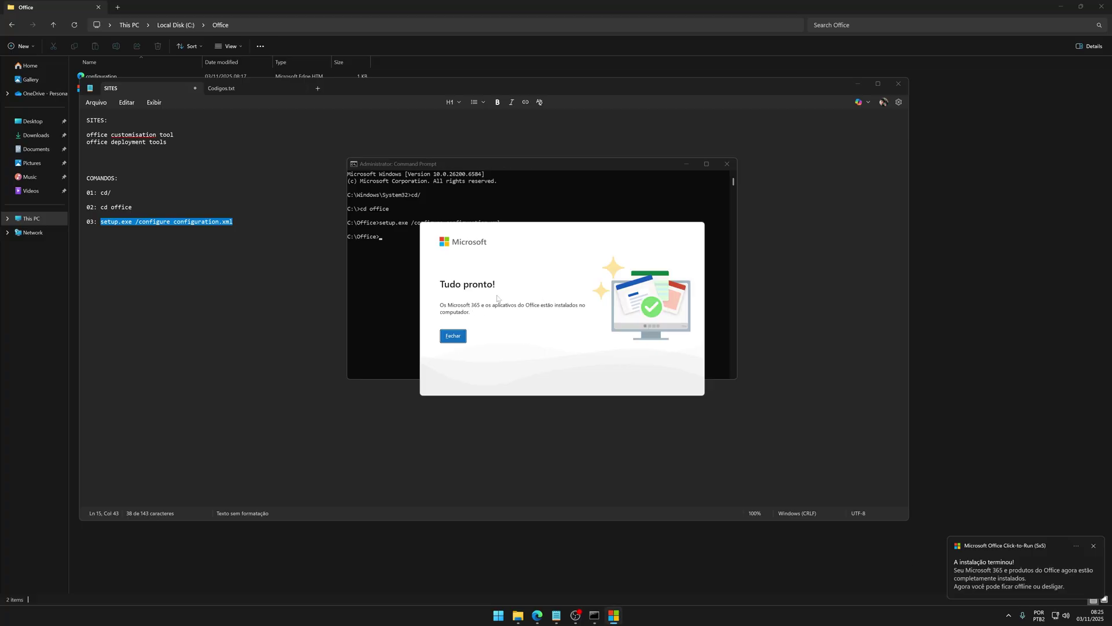
Close the installer and Command Prompt, then search the Start menu for 'word'
{"action": "left_click", "coordinate": [454, 337]}
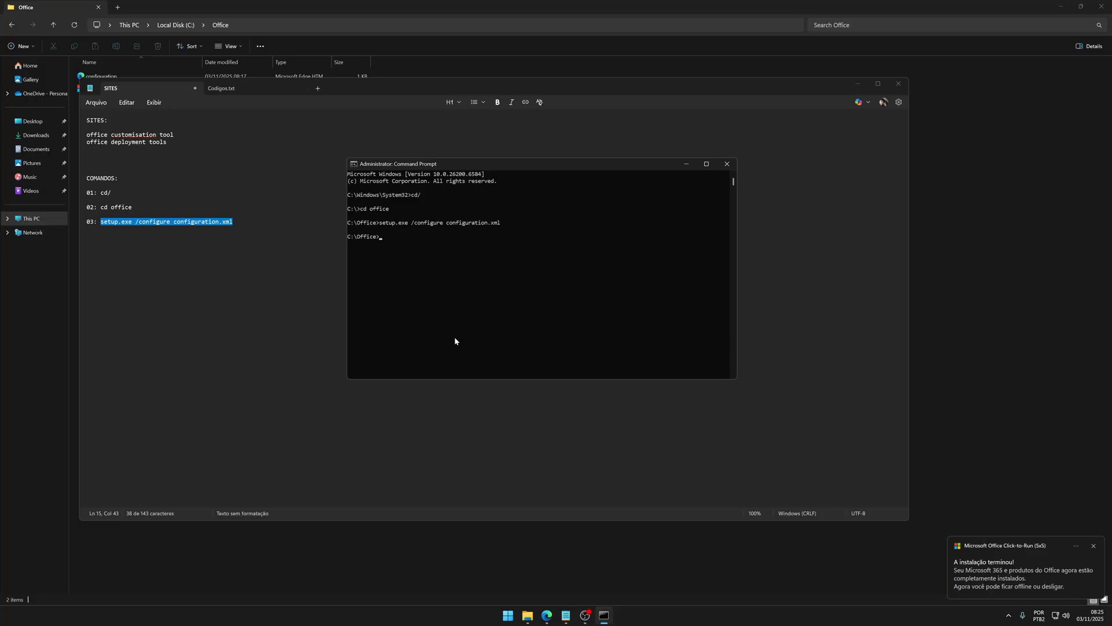
{"action": "left_click", "coordinate": [727, 164]}
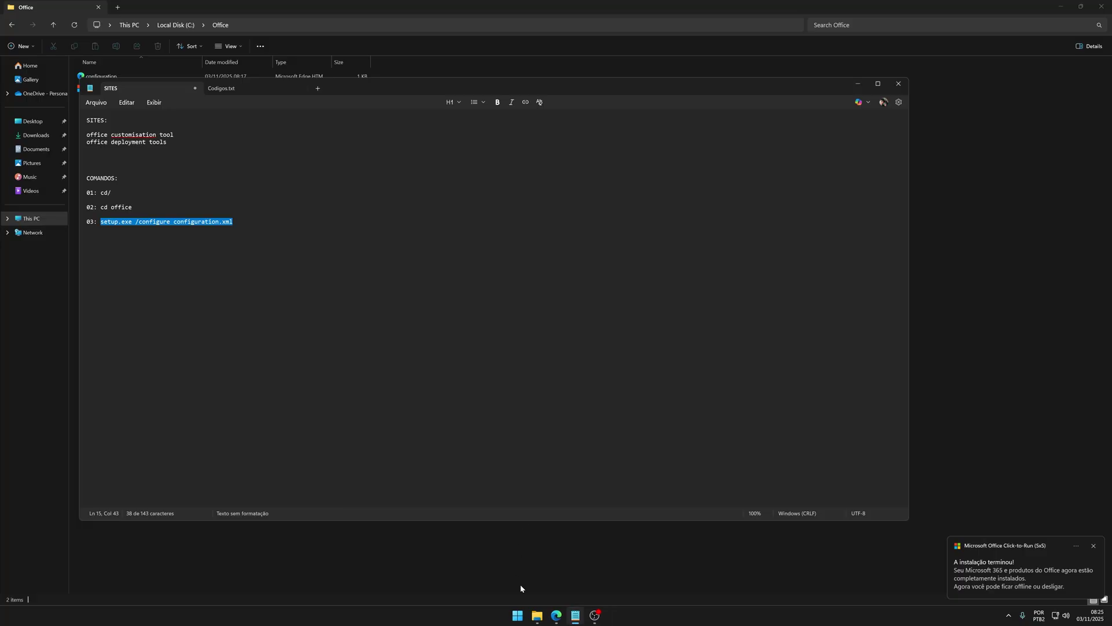
{"action": "left_click", "coordinate": [518, 616]}
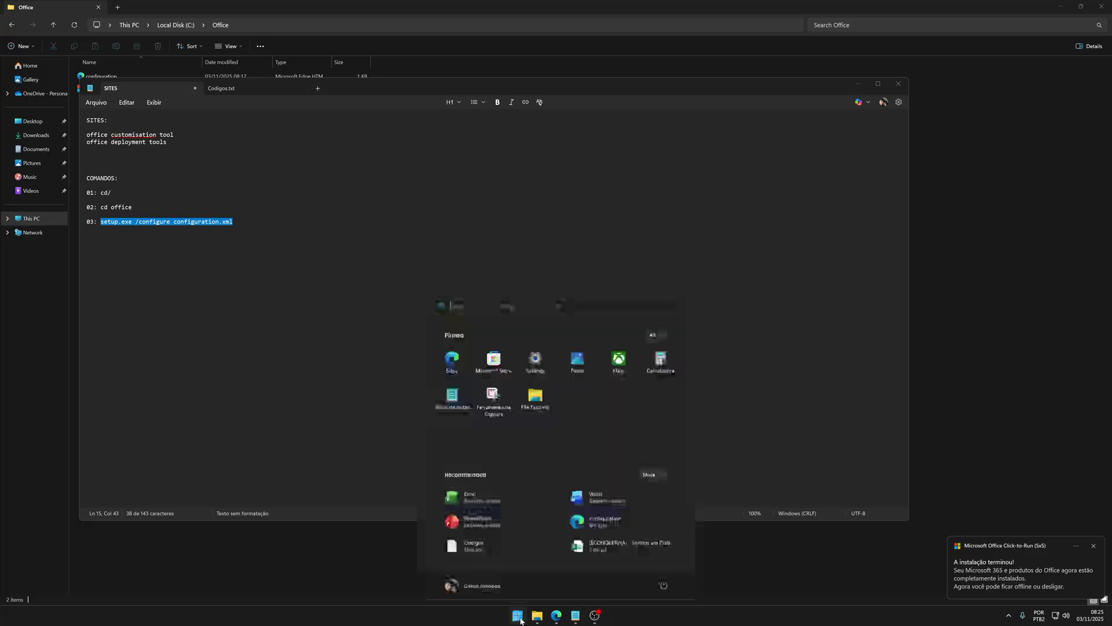
{"action": "type", "text": "word"}
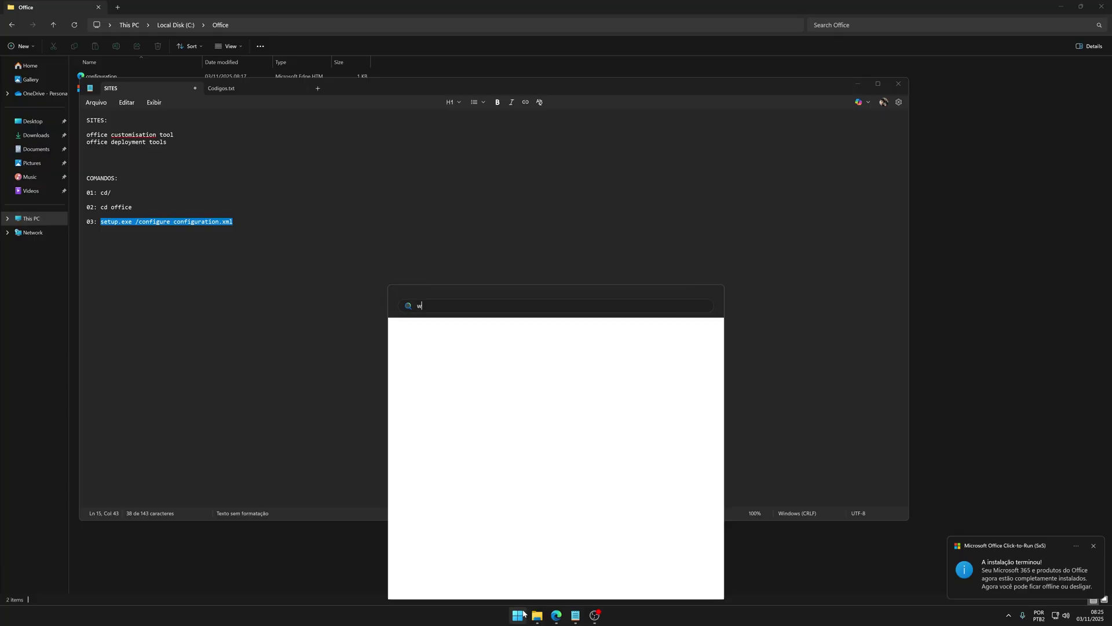